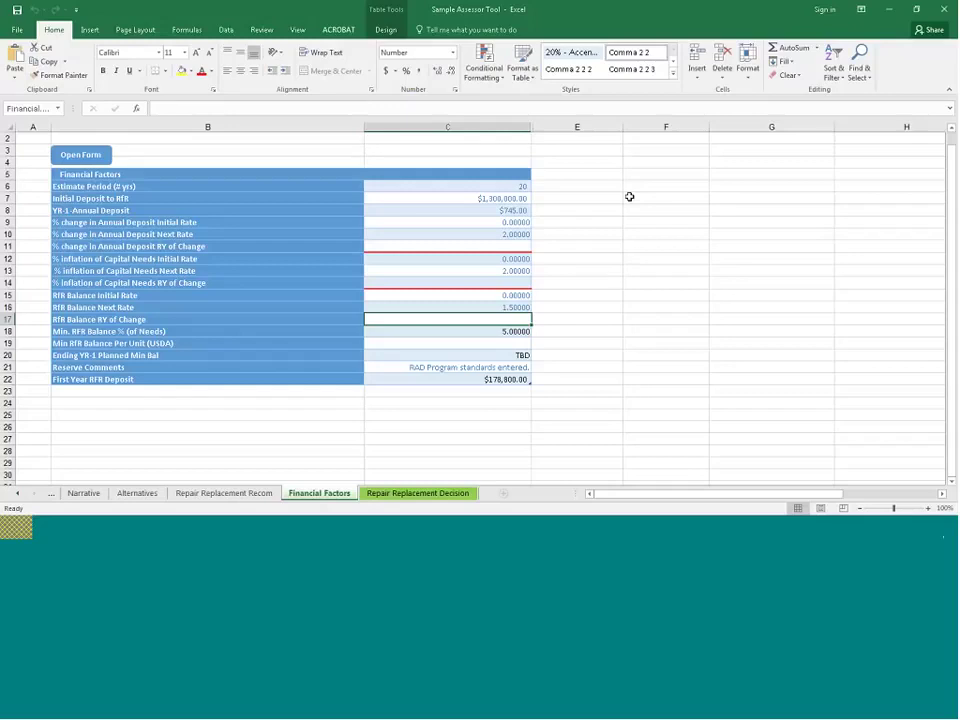
Zoom the Financial Factors sheet in to 140%.
{"action": "left_click", "coordinate": [928, 508]}
{"action": "left_click", "coordinate": [928, 508]}
{"action": "left_click", "coordinate": [928, 508]}
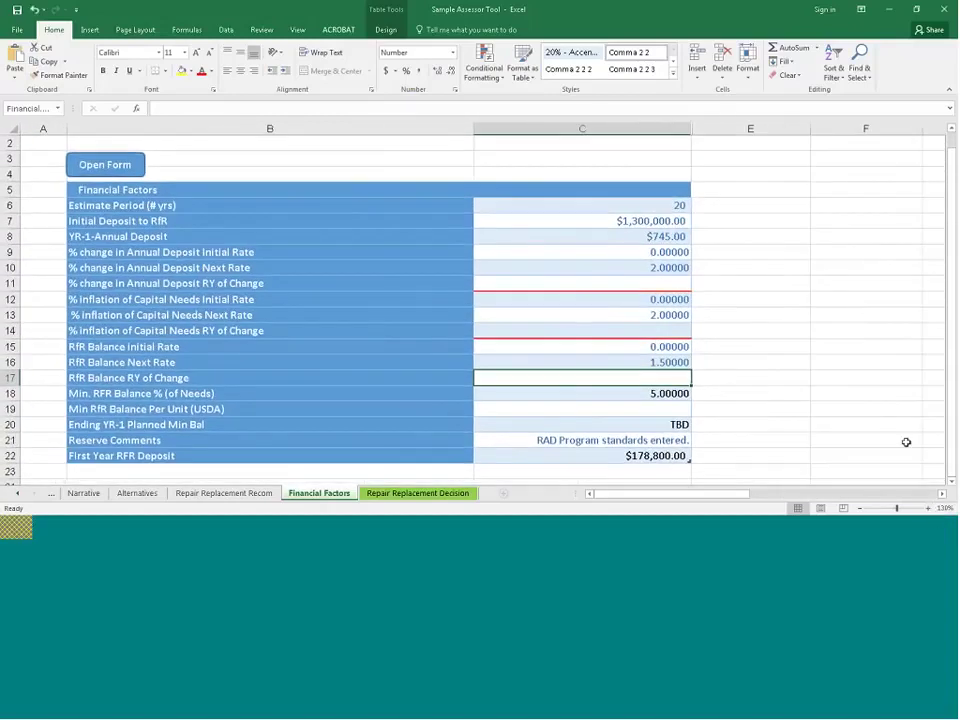
{"action": "left_click", "coordinate": [928, 508]}
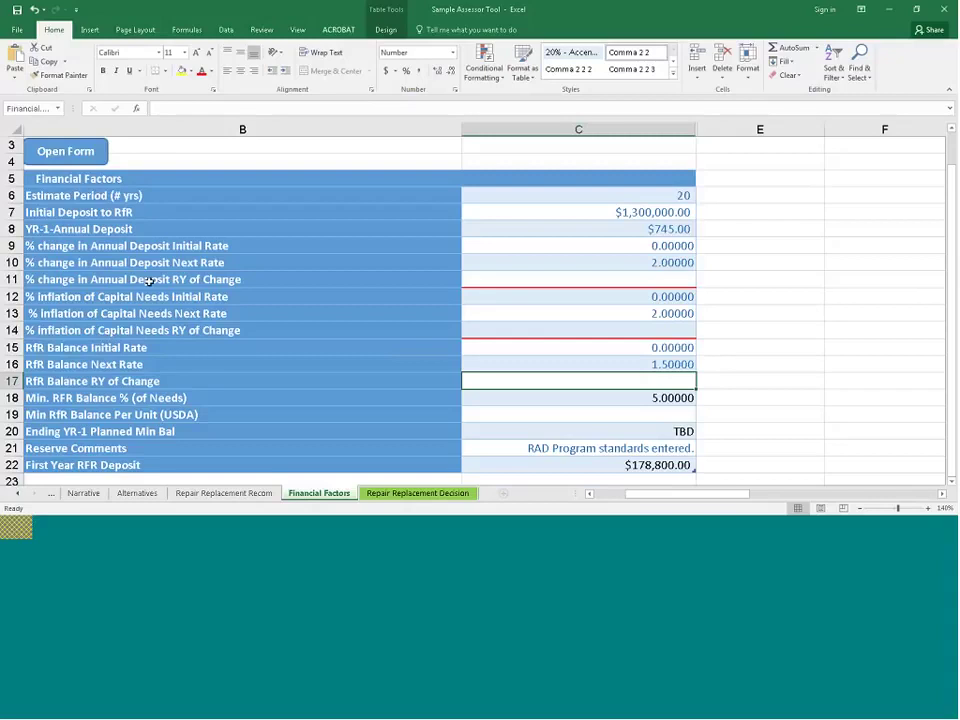
Scroll the worksheet tabs left until the first sheet, Version Control, is visible.
{"action": "left_click", "coordinate": [14, 494]}
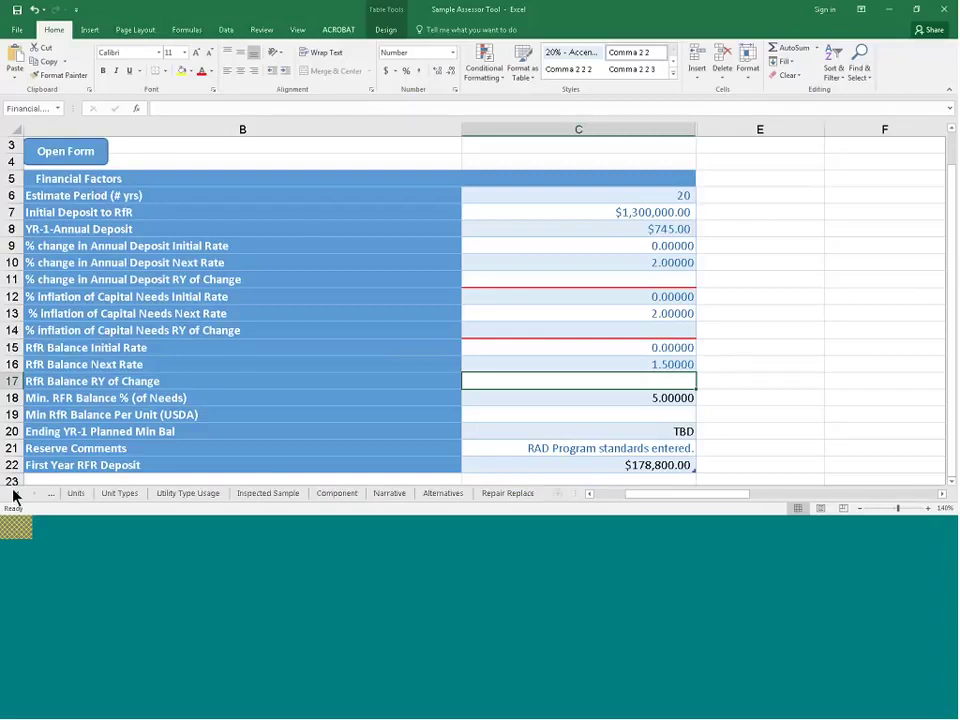
{"action": "left_click", "coordinate": [14, 495]}
{"action": "left_click", "coordinate": [14, 494]}
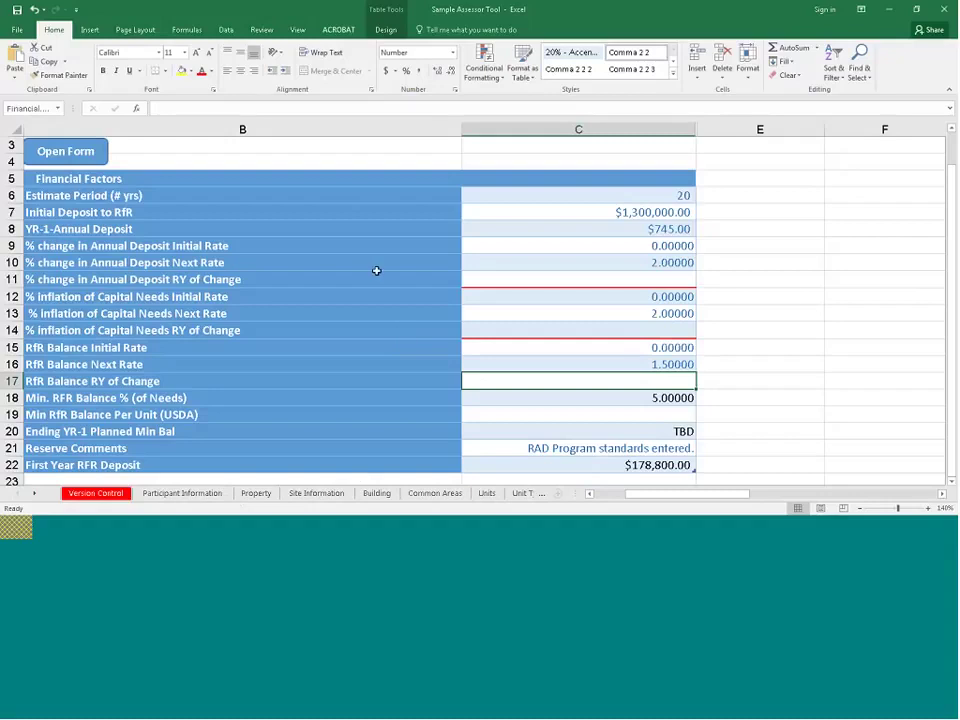
Launch the Capital Needs Assessment form and show the Participant Information page with its six participant firms.
{"action": "left_click", "coordinate": [74, 153]}
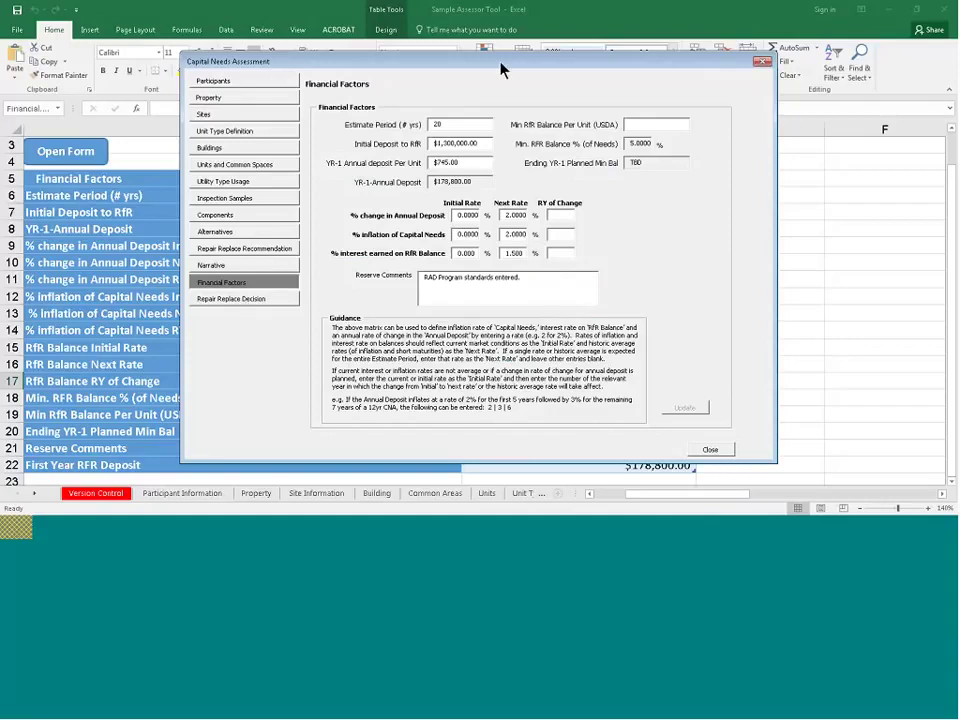
{"action": "left_click", "coordinate": [240, 81]}
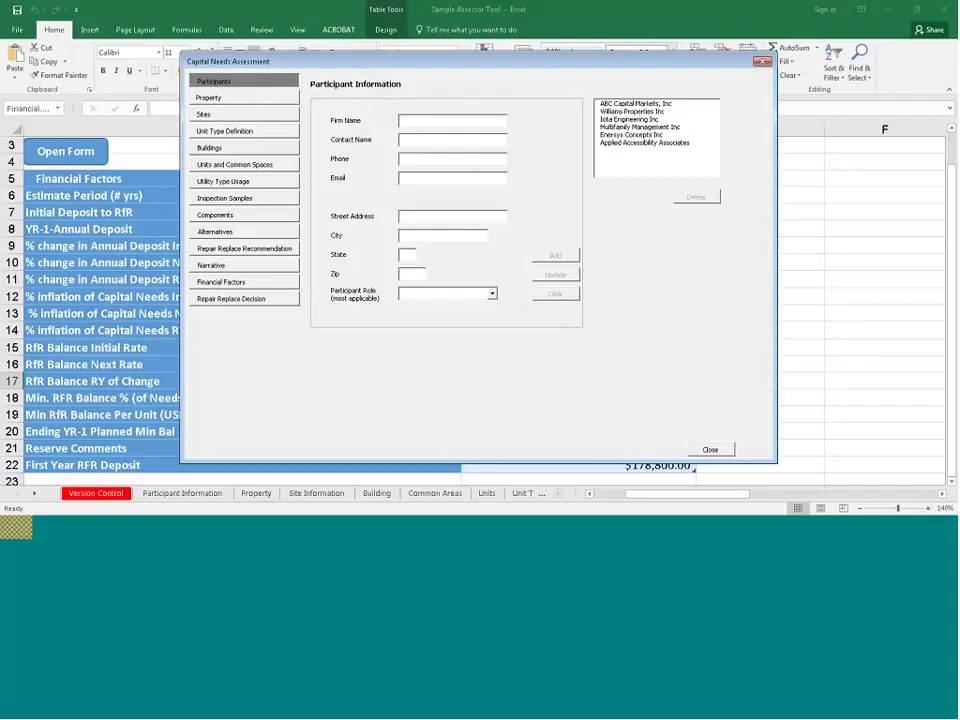
View the participant details for ABC Capital Markets and Williams Properties.
{"action": "left_click", "coordinate": [635, 103]}
{"action": "left_click", "coordinate": [632, 111]}
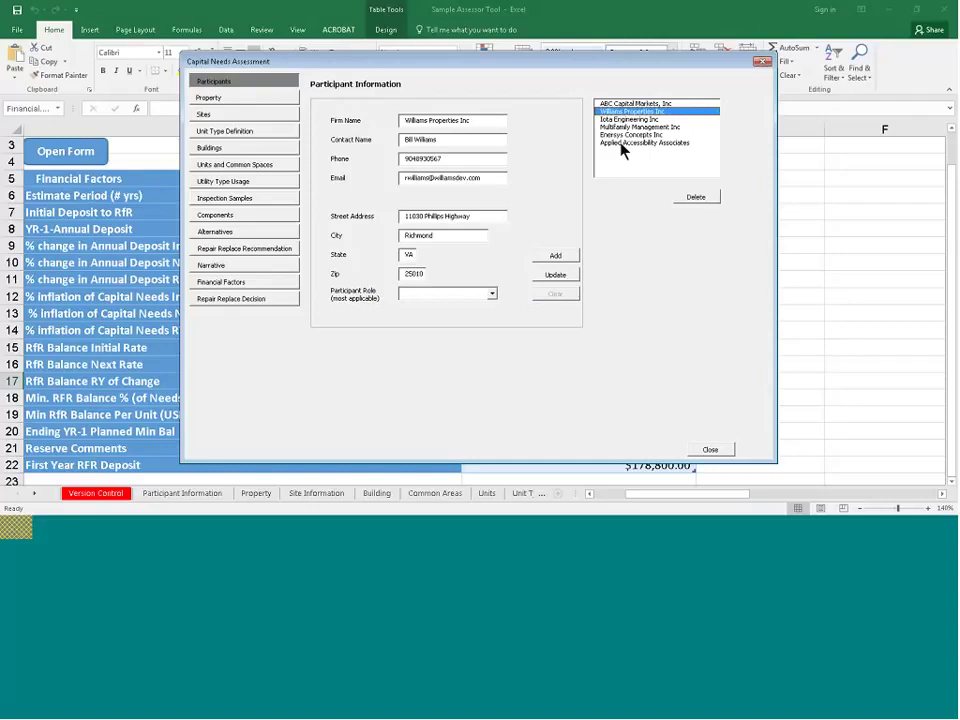
{"action": "left_click", "coordinate": [254, 100]}
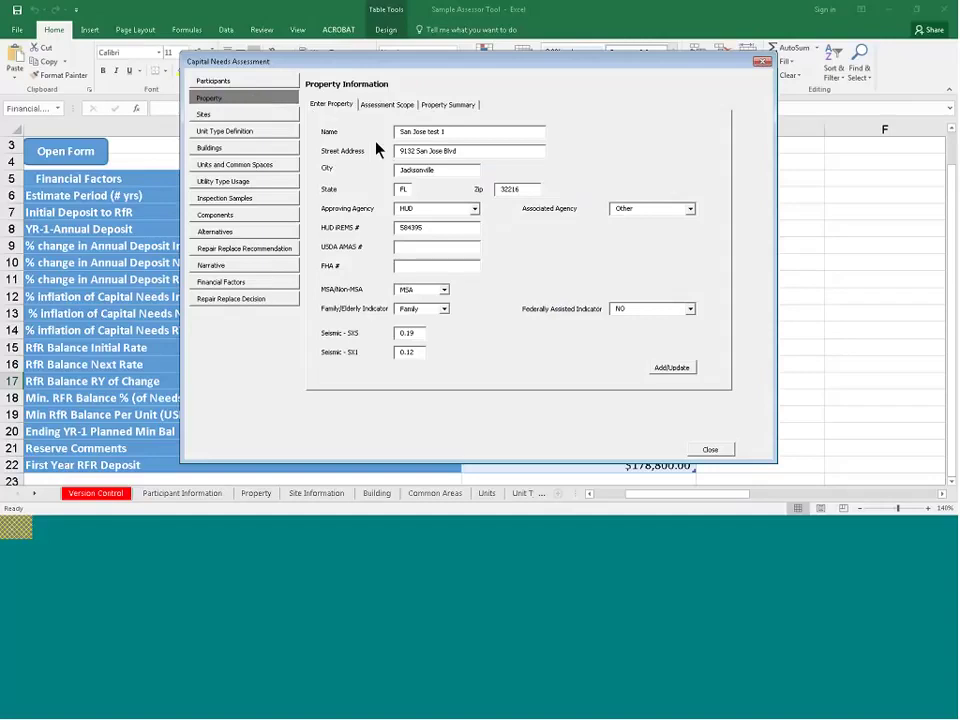
Review the property's Assessment Scope, relevant program options and Property Summary, then go to Site Information.
{"action": "left_click", "coordinate": [389, 105]}
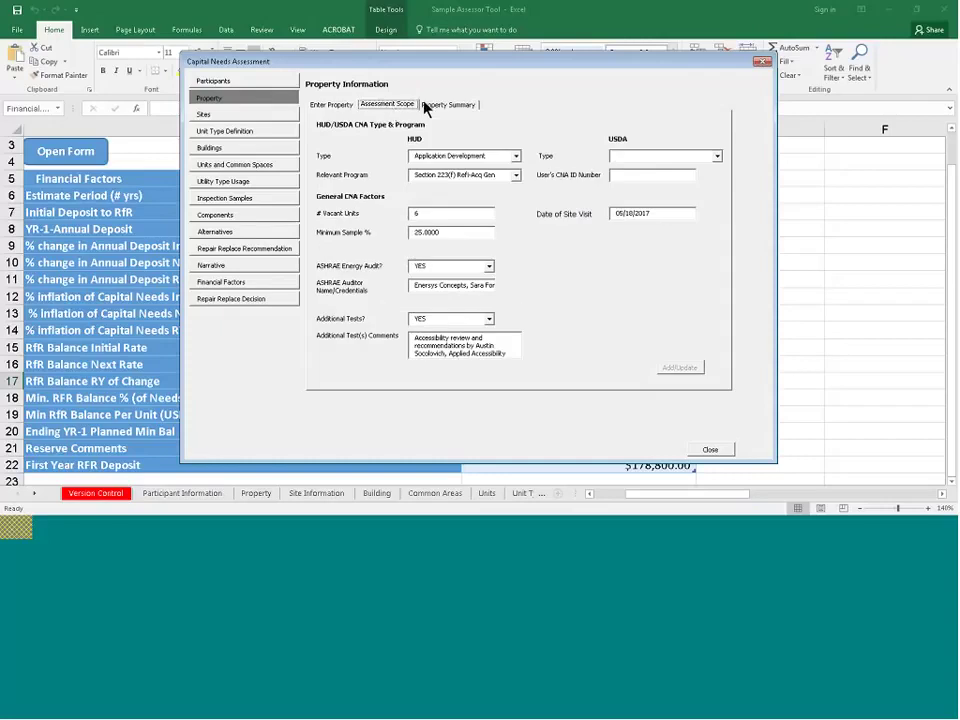
{"action": "left_click", "coordinate": [516, 176]}
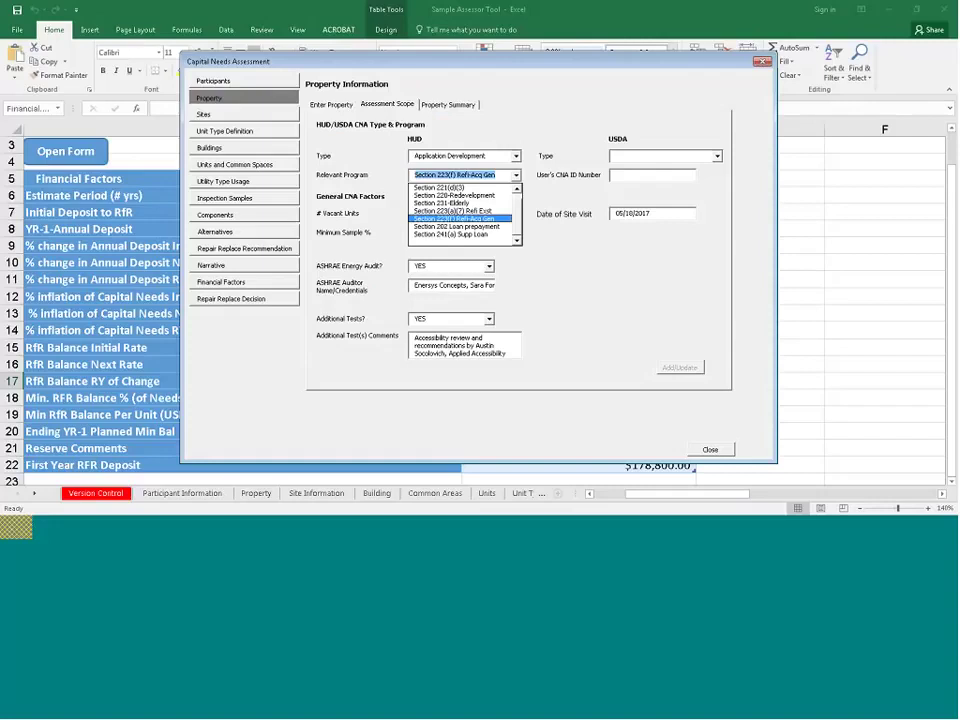
{"action": "left_click", "coordinate": [447, 105]}
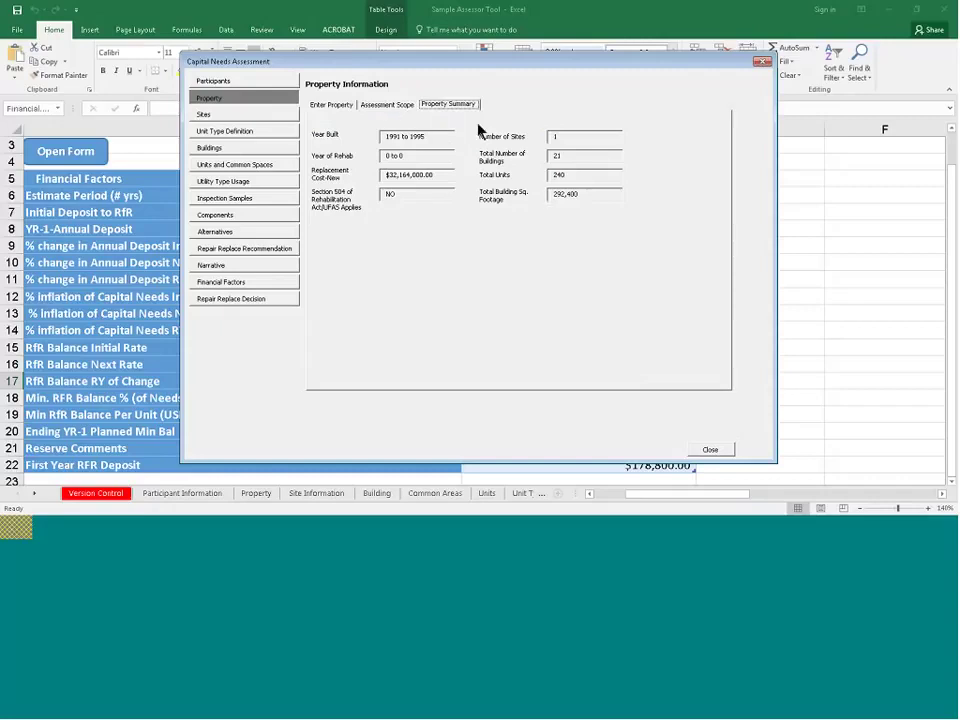
{"action": "left_click", "coordinate": [385, 108]}
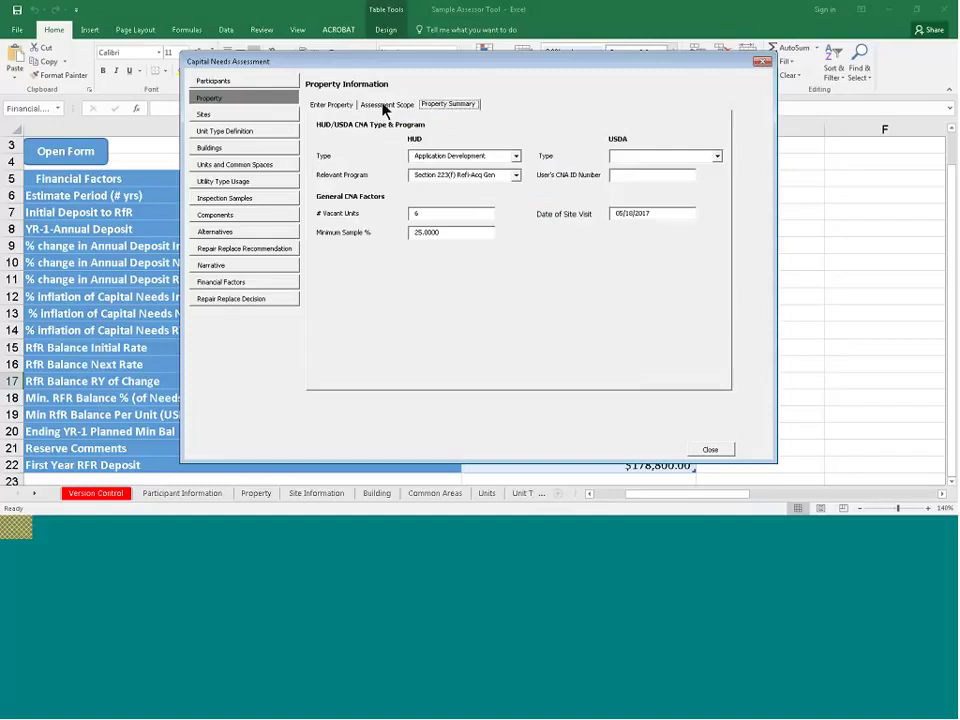
{"action": "left_click", "coordinate": [247, 117]}
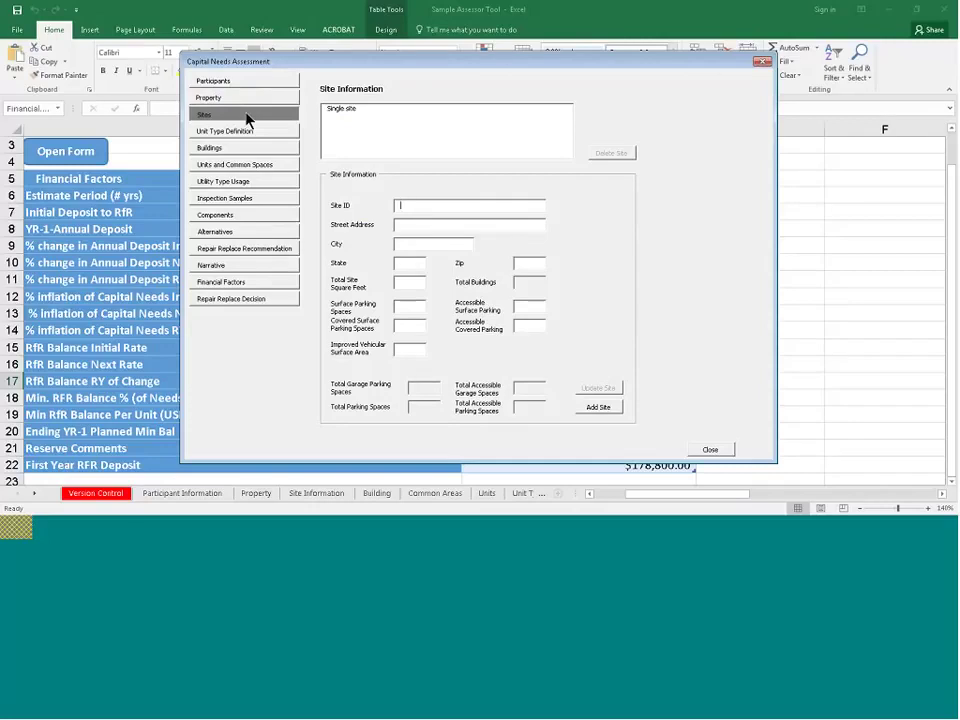
Load the Single site's details, then switch to the Building Information page.
{"action": "left_click", "coordinate": [340, 117]}
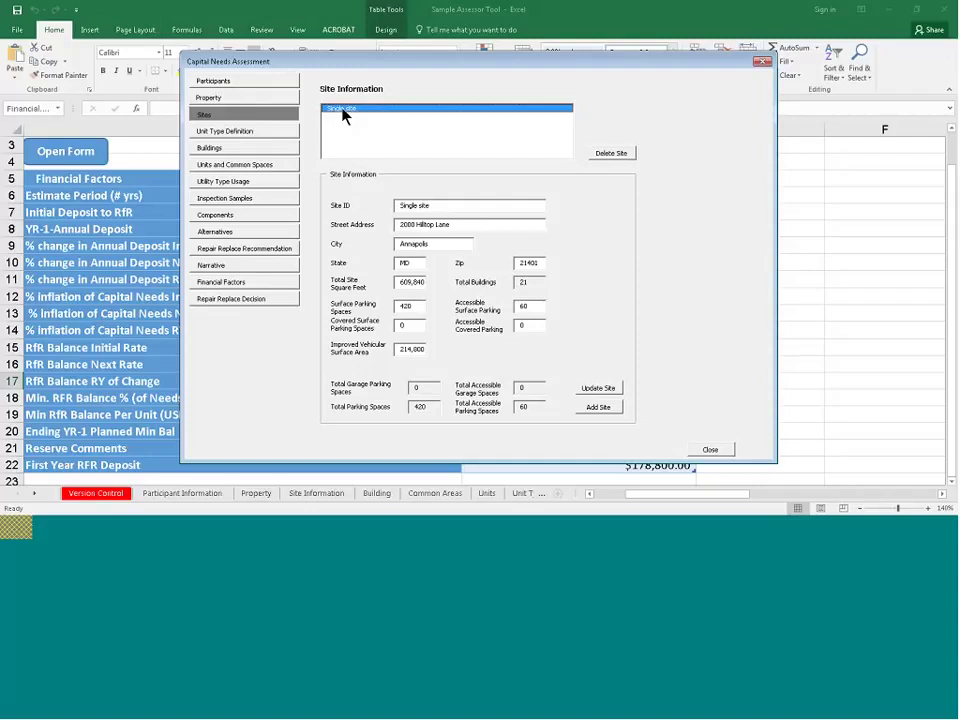
{"action": "left_click", "coordinate": [248, 149]}
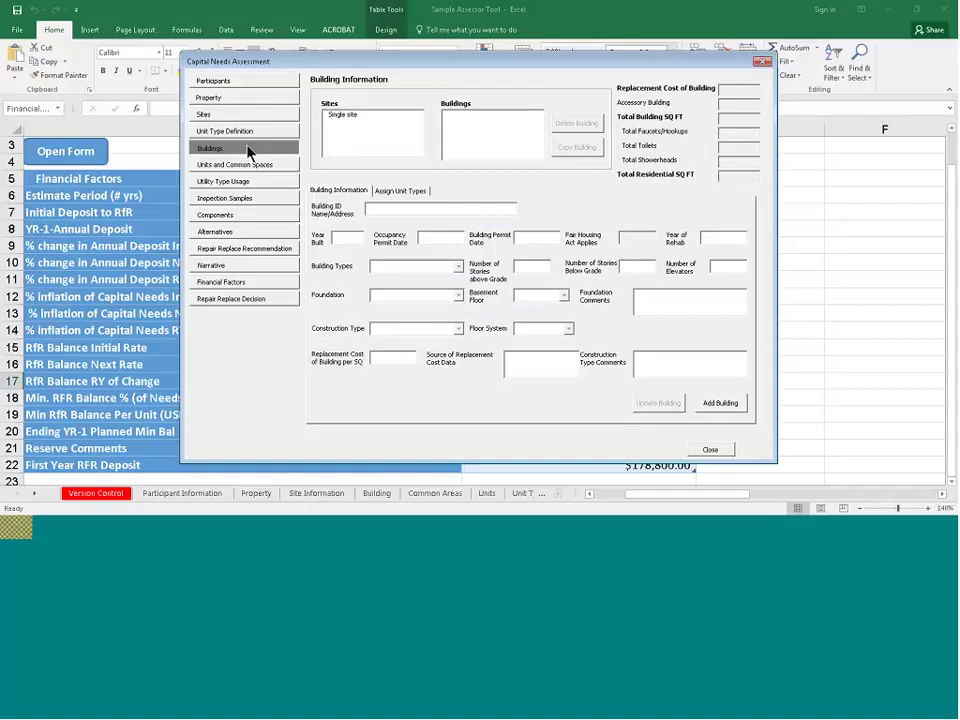
Show building C on the Single site, then go to the Unit Type Definition page.
{"action": "left_click", "coordinate": [346, 116]}
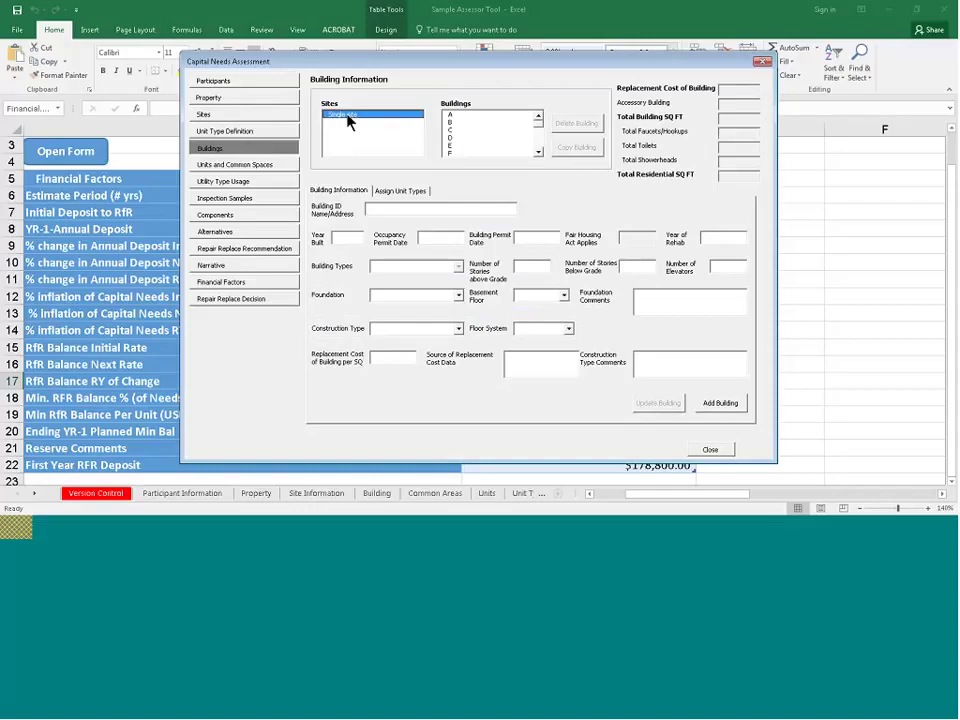
{"action": "left_click", "coordinate": [457, 130]}
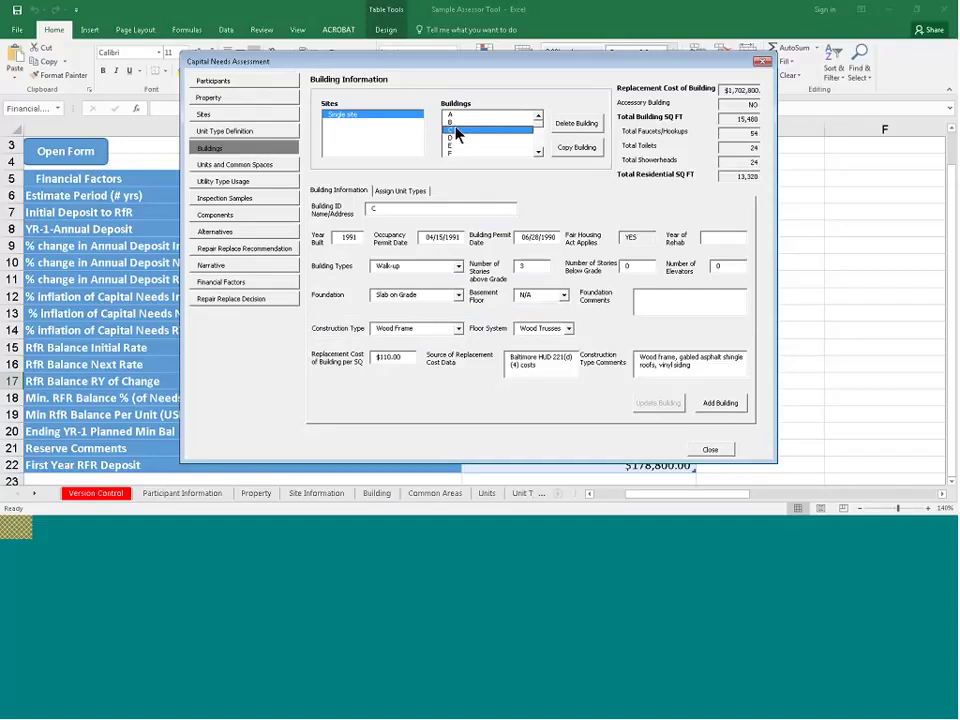
{"action": "left_click", "coordinate": [281, 134]}
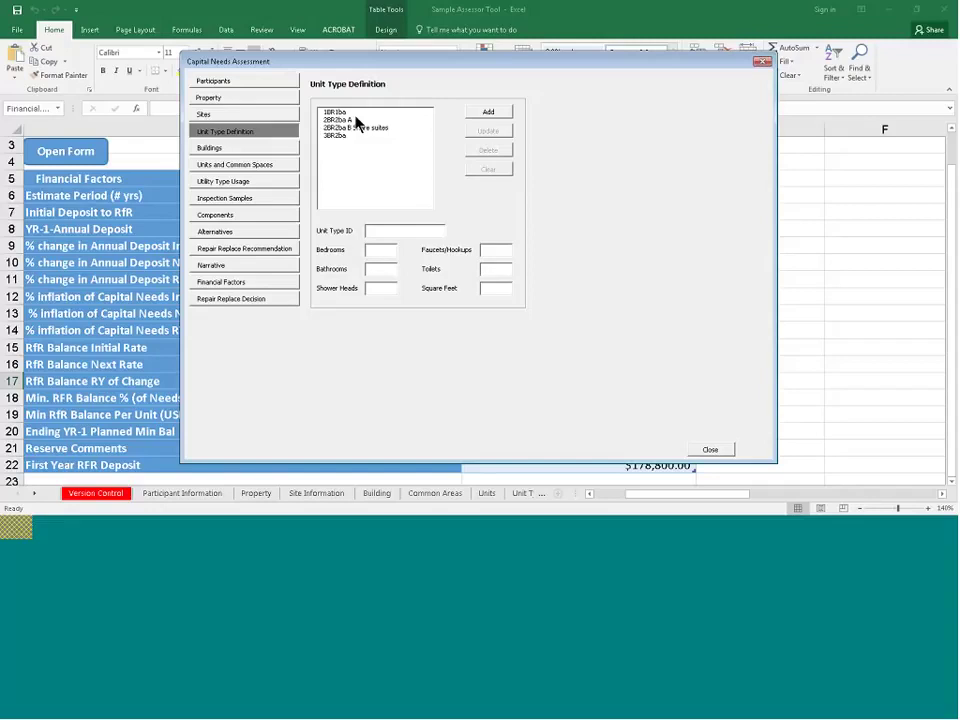
Browse the Tenant Electricity, Natural Gas, Fuel Oil and Kerosene utility entries, ending on owner-paid Common Propane.
{"action": "left_click", "coordinate": [244, 165]}
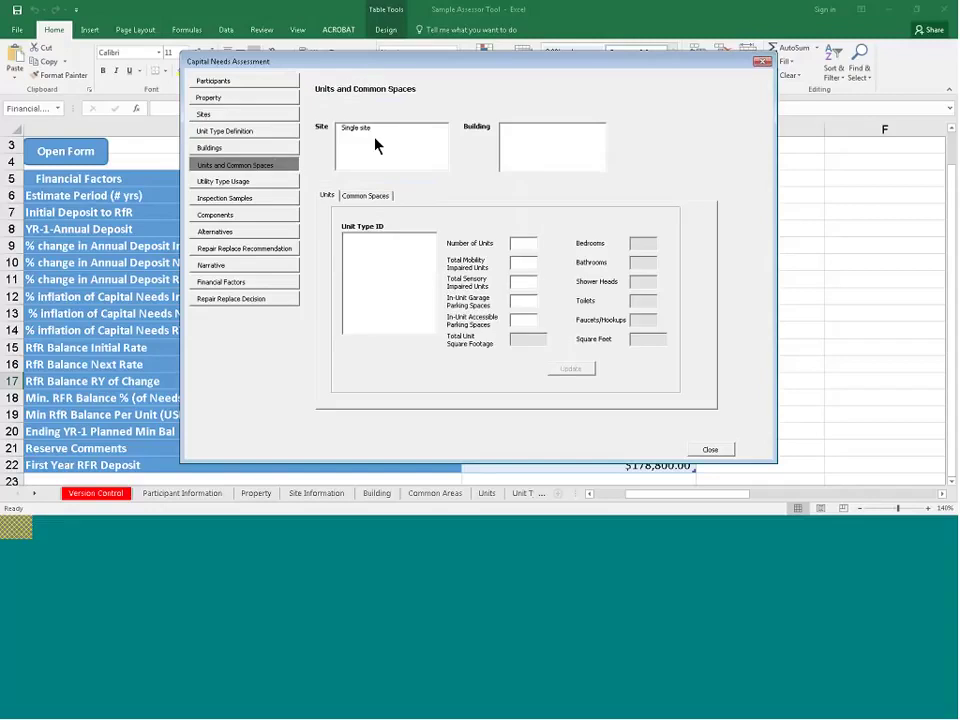
{"action": "left_click", "coordinate": [265, 183]}
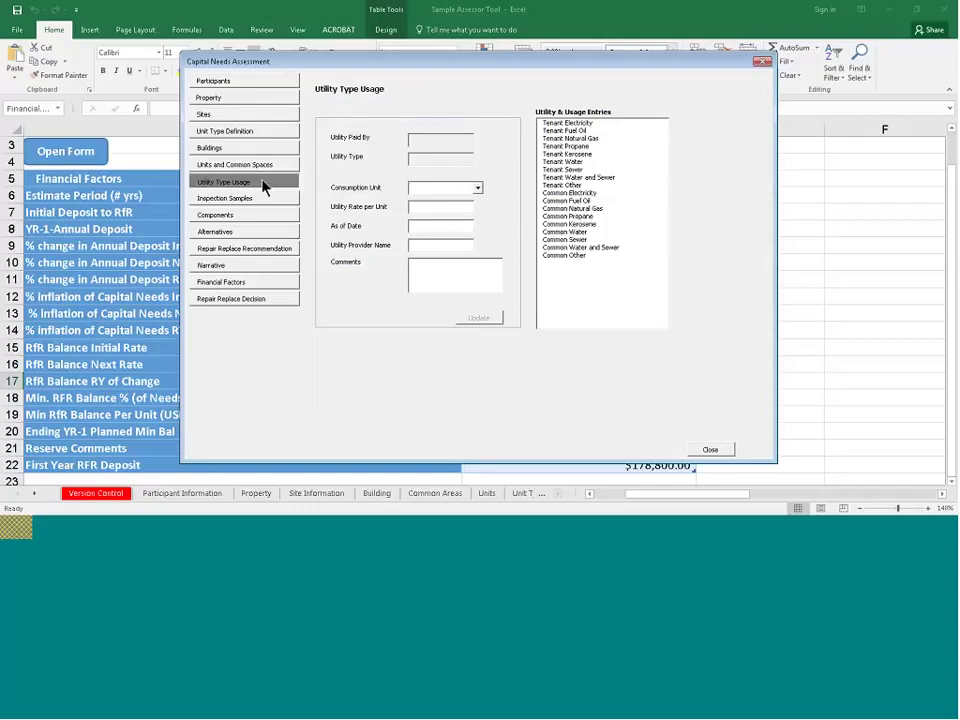
{"action": "left_click", "coordinate": [585, 126]}
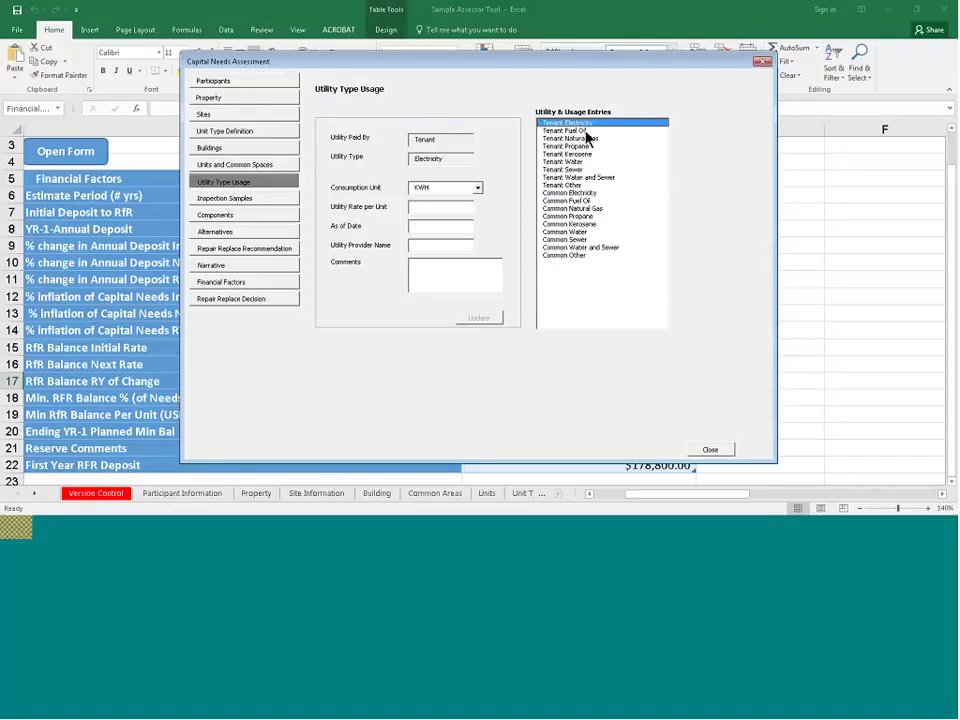
{"action": "left_click", "coordinate": [587, 139]}
{"action": "left_click", "coordinate": [590, 200]}
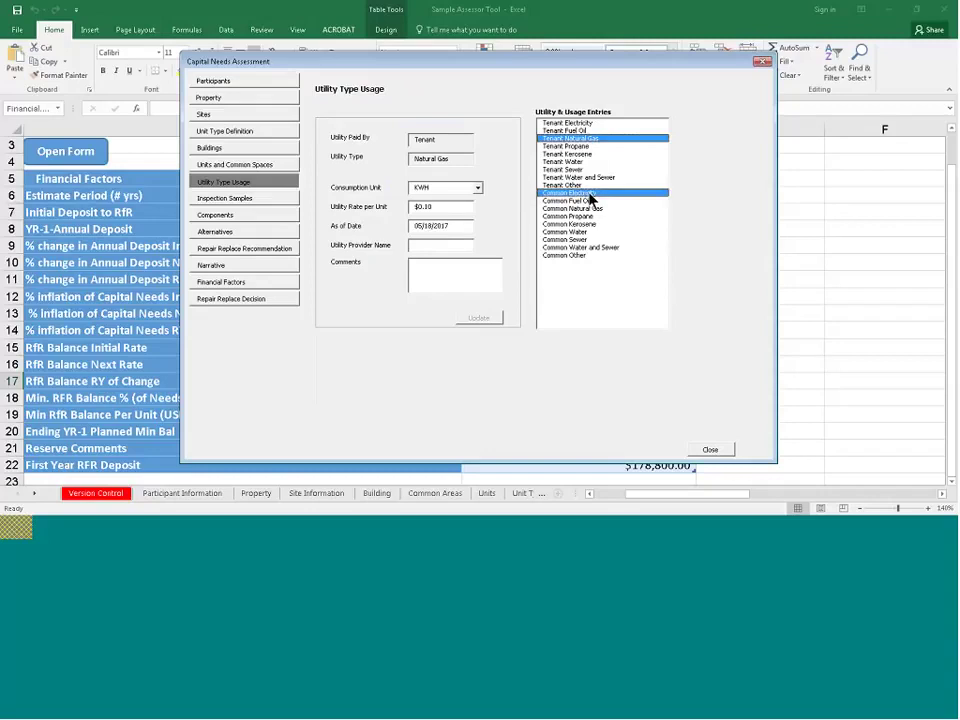
{"action": "left_click", "coordinate": [587, 216]}
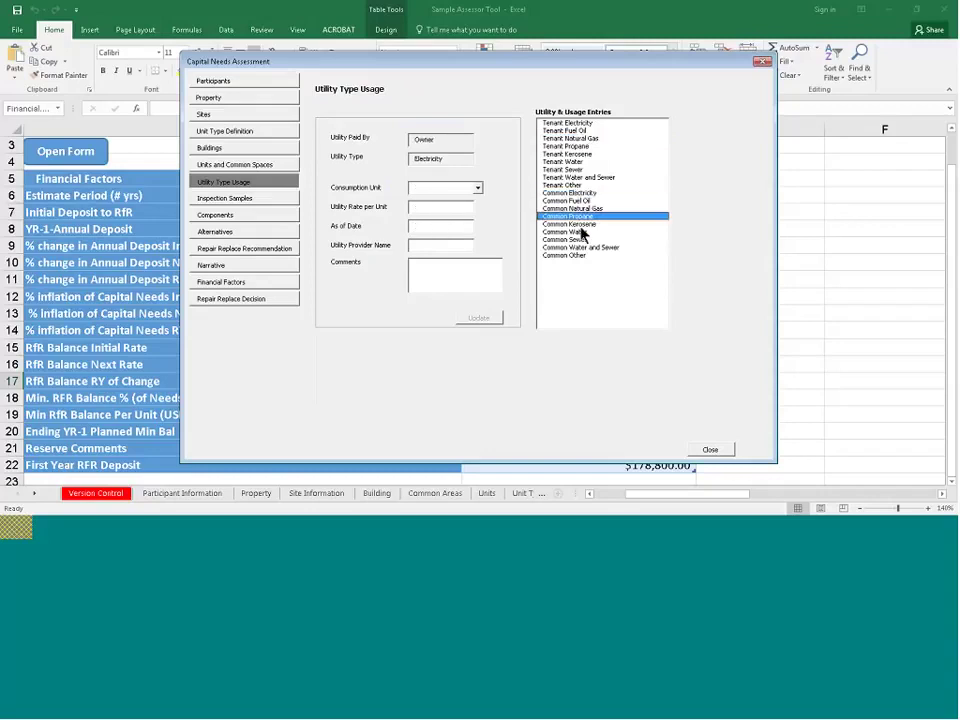
{"action": "left_click", "coordinate": [585, 224]}
{"action": "left_click", "coordinate": [590, 139]}
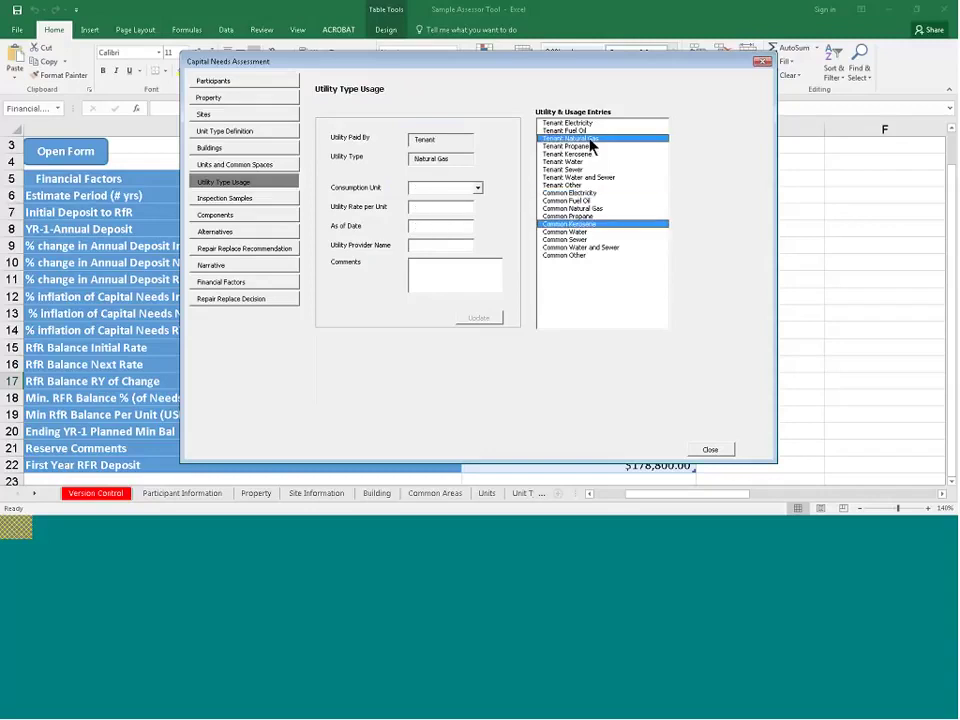
{"action": "left_click", "coordinate": [583, 215]}
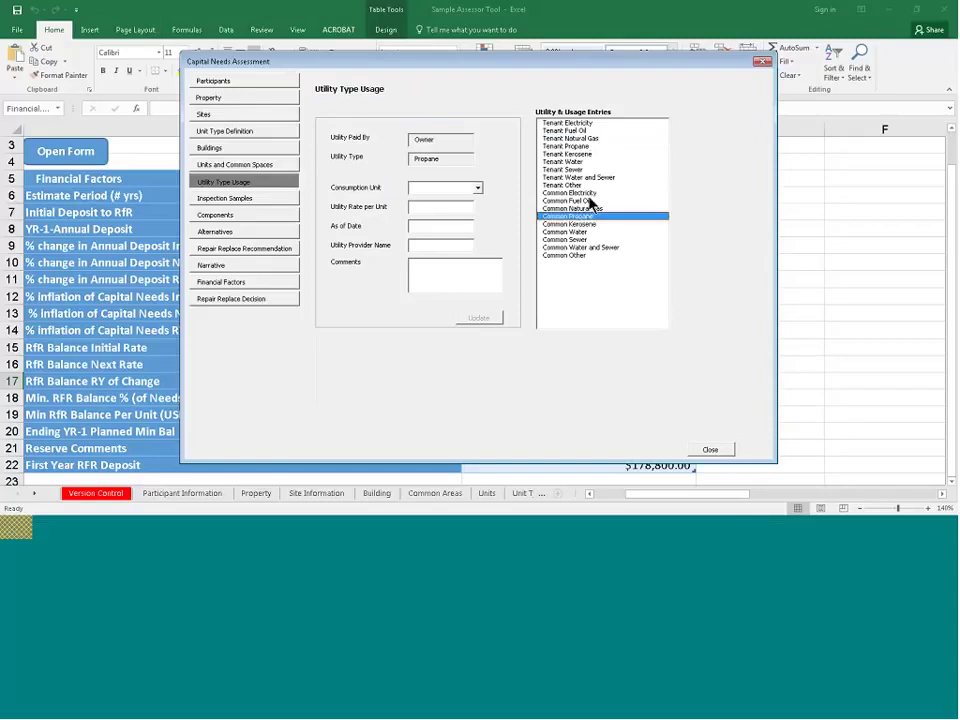
Review the Inspection Samples list, then go to the Components page with its added components.
{"action": "left_click", "coordinate": [281, 200]}
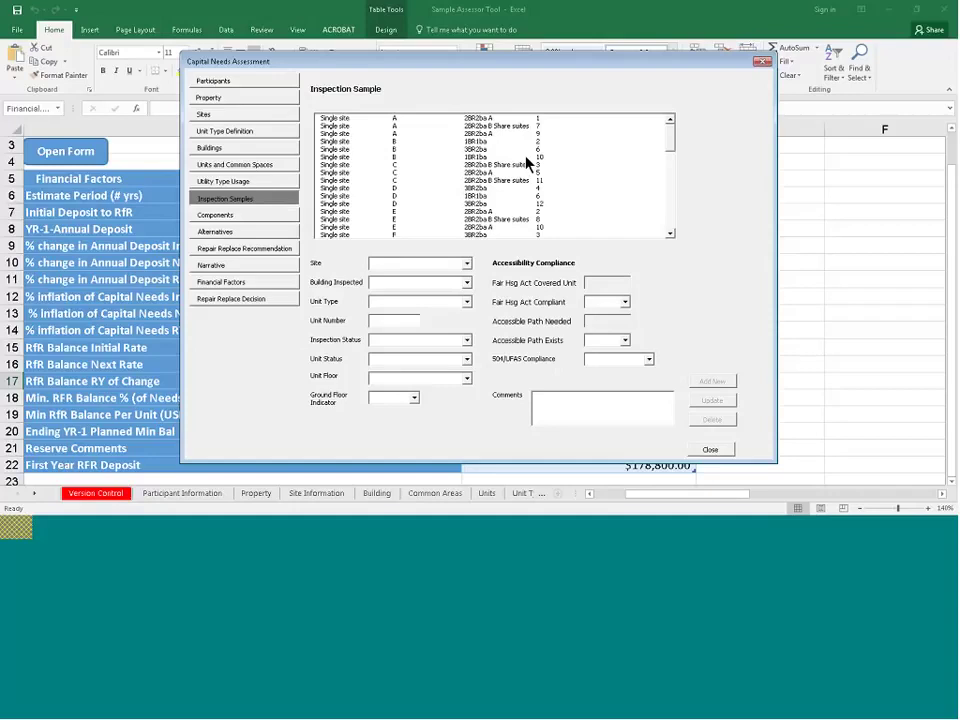
{"action": "left_click", "coordinate": [268, 222]}
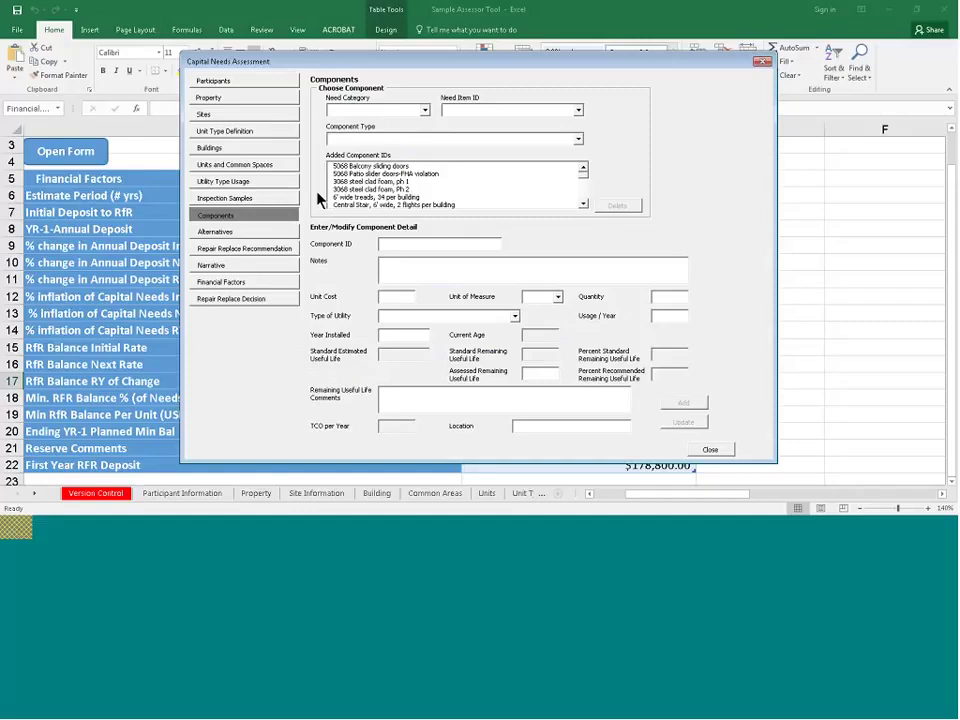
Pick Vertical Transportation, Elevators/Escalators and Elevator controller, then go to the Alternatives page.
{"action": "left_click", "coordinate": [424, 110]}
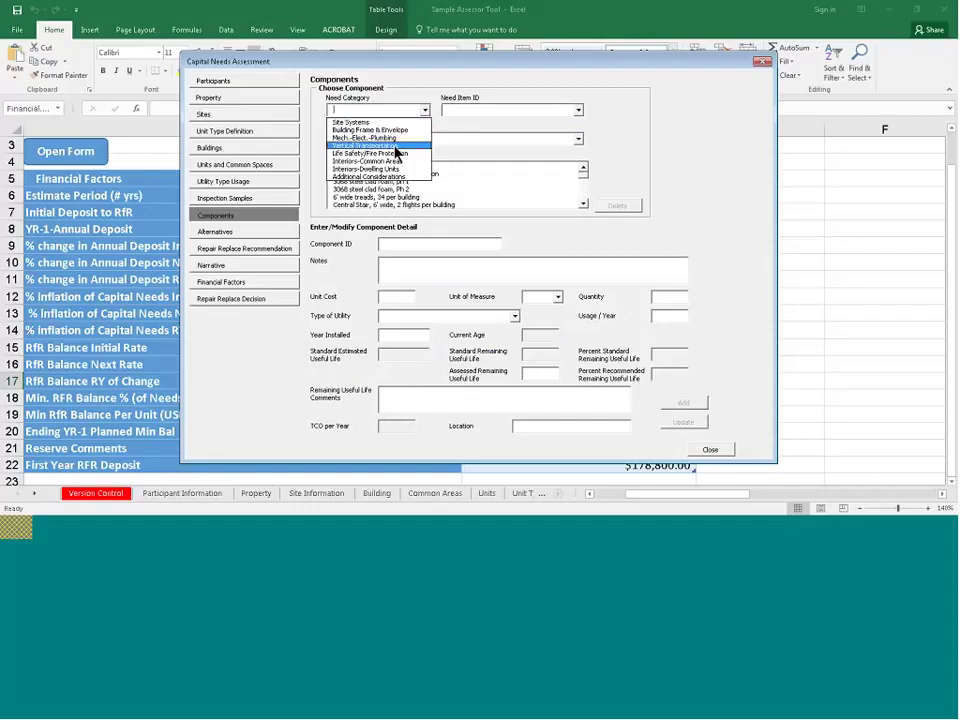
{"action": "left_click", "coordinate": [396, 150]}
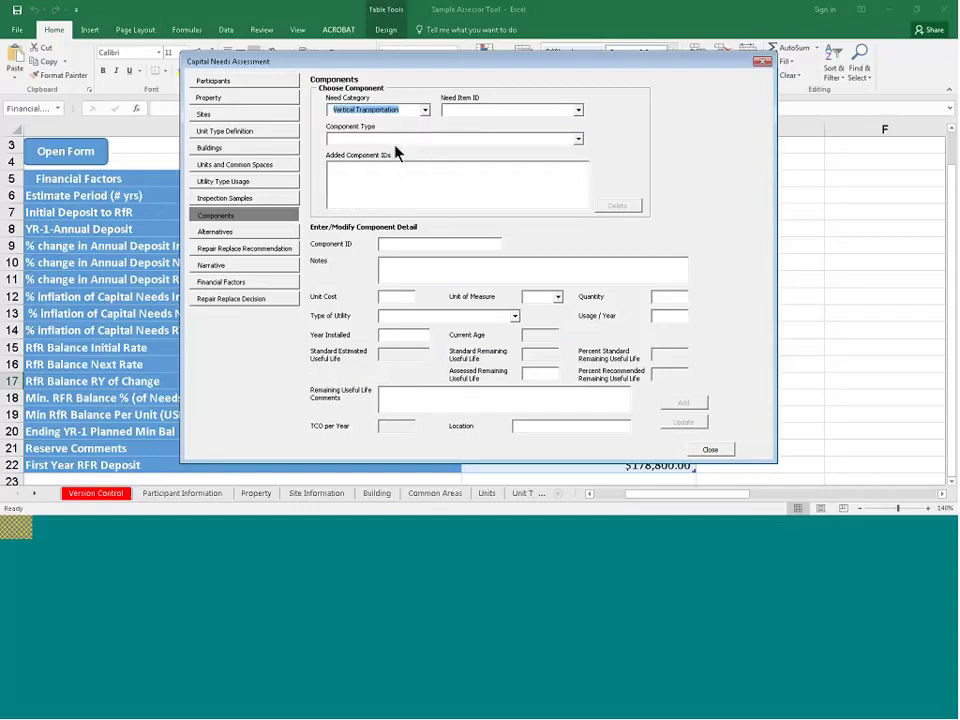
{"action": "left_click", "coordinate": [578, 111]}
{"action": "left_click", "coordinate": [515, 122]}
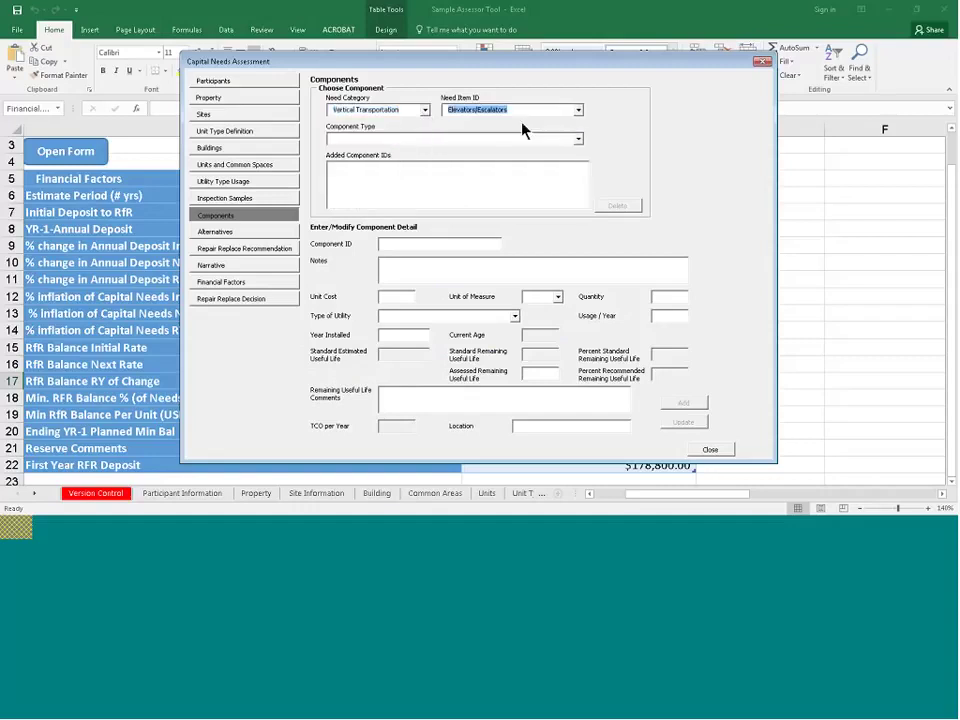
{"action": "left_click", "coordinate": [577, 139]}
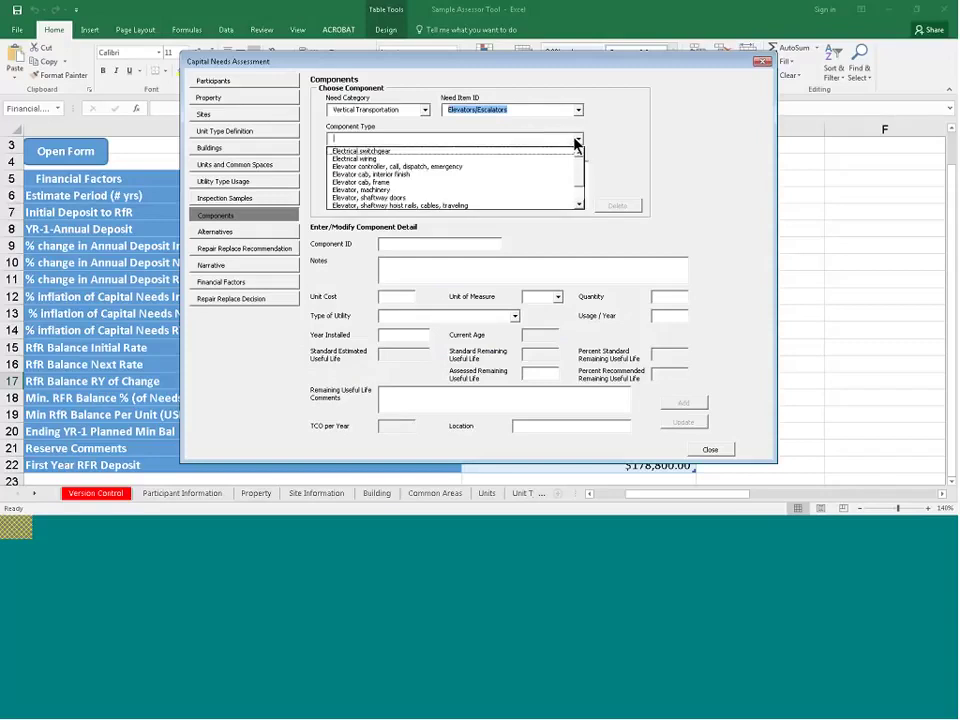
{"action": "left_click", "coordinate": [440, 166]}
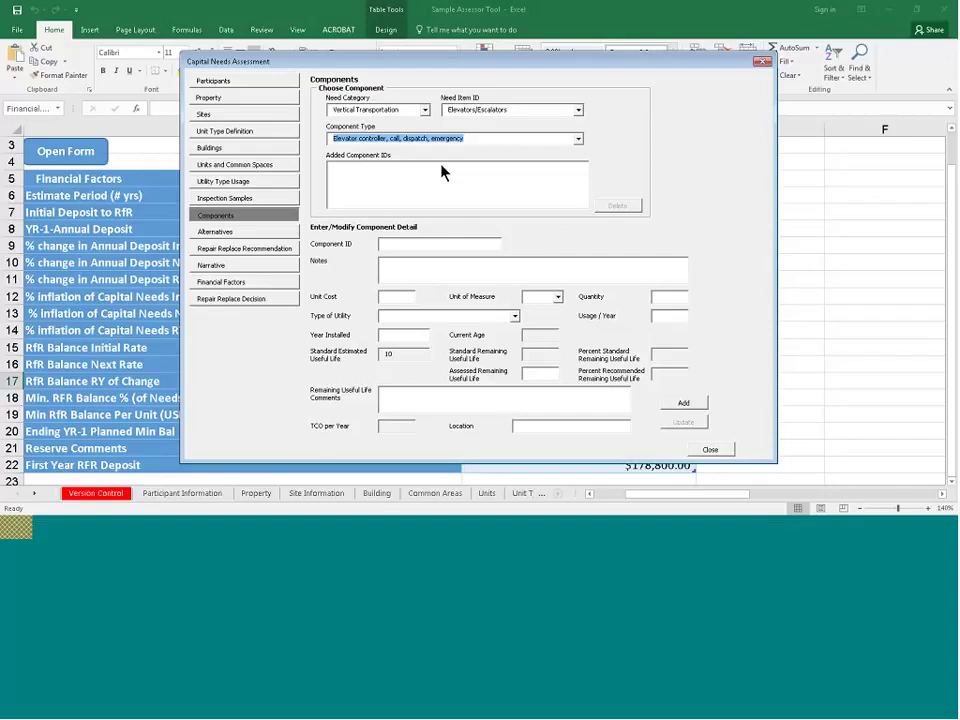
{"action": "left_click", "coordinate": [259, 232]}
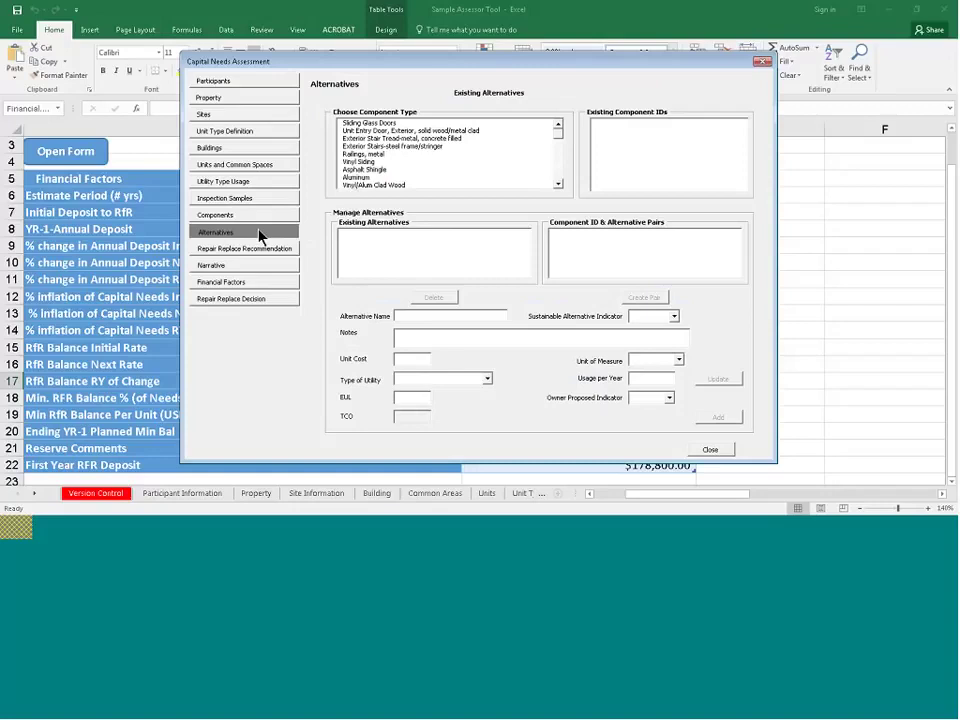
Show the Vinyl Siding alternatives, then go to the Repair, Replace, Add New Recommendation page.
{"action": "left_click", "coordinate": [374, 163]}
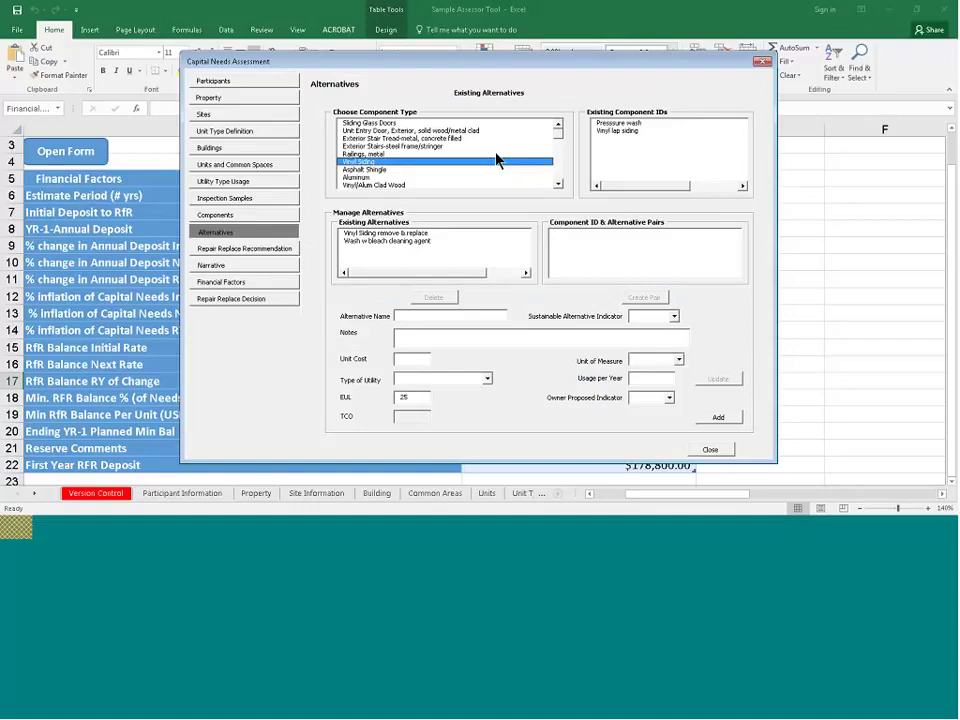
{"action": "left_click", "coordinate": [249, 250]}
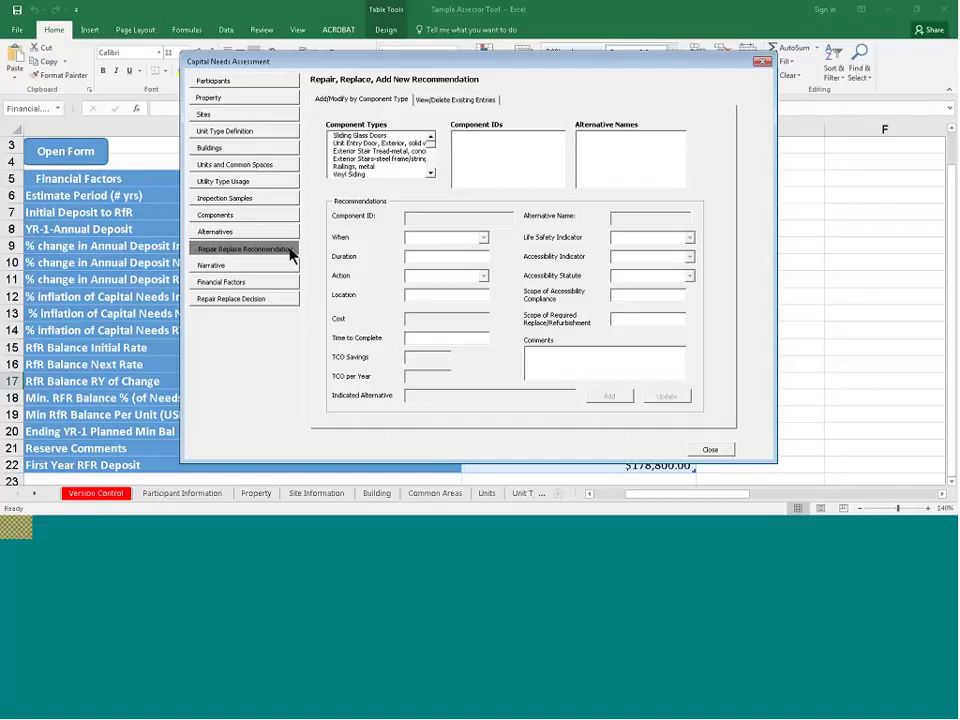
Load the Railings, metal recommendation's decision details, then return to the Repair Replace Decision page.
{"action": "left_click", "coordinate": [230, 300]}
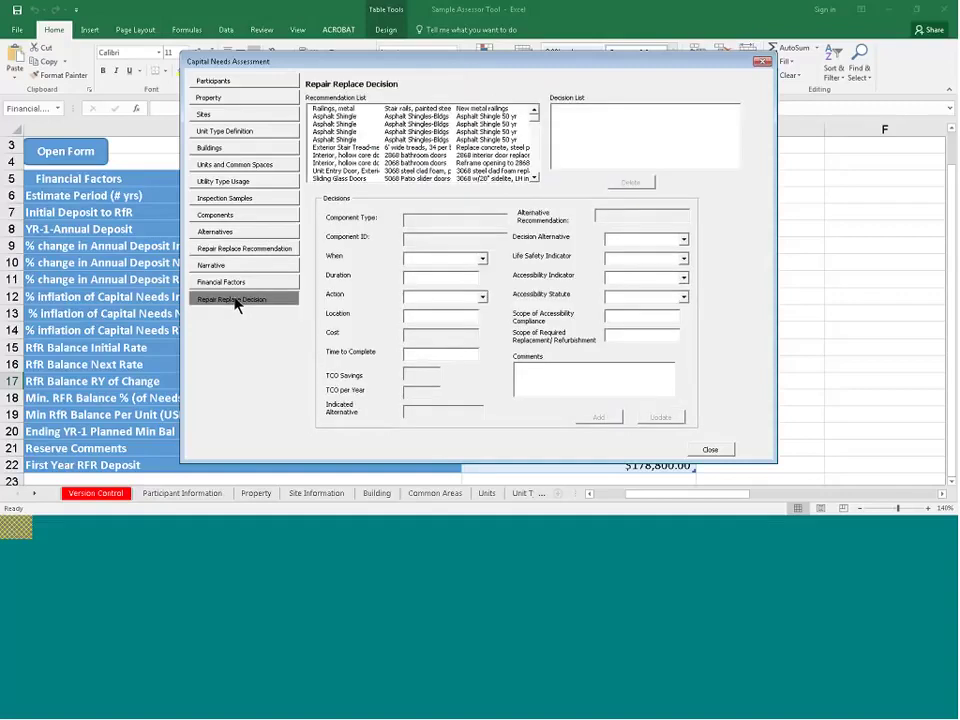
{"action": "left_click", "coordinate": [484, 109]}
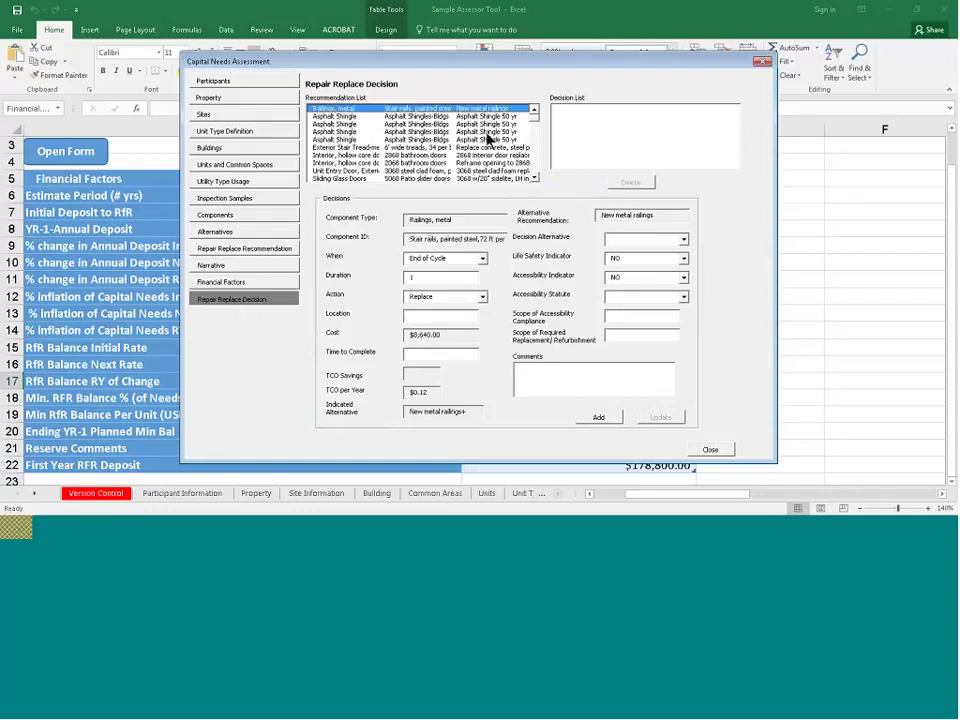
{"action": "left_click", "coordinate": [267, 249]}
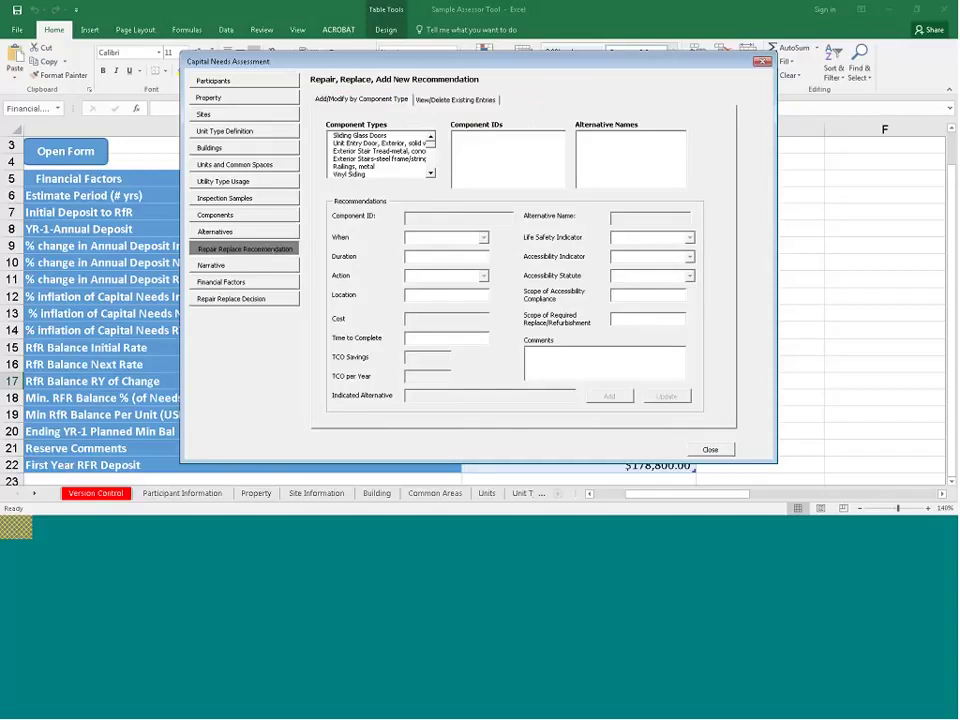
{"action": "left_click", "coordinate": [256, 301]}
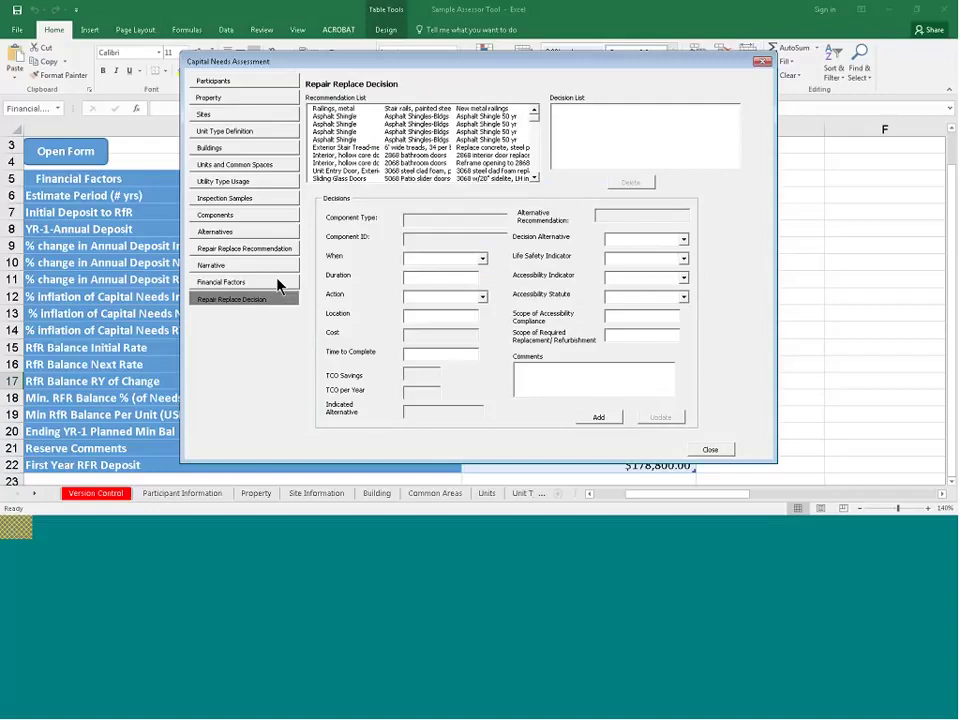
Review the form's Financial Factors page, close it, then browse the Building, Common Areas and Units sheets.
{"action": "left_click", "coordinate": [279, 286]}
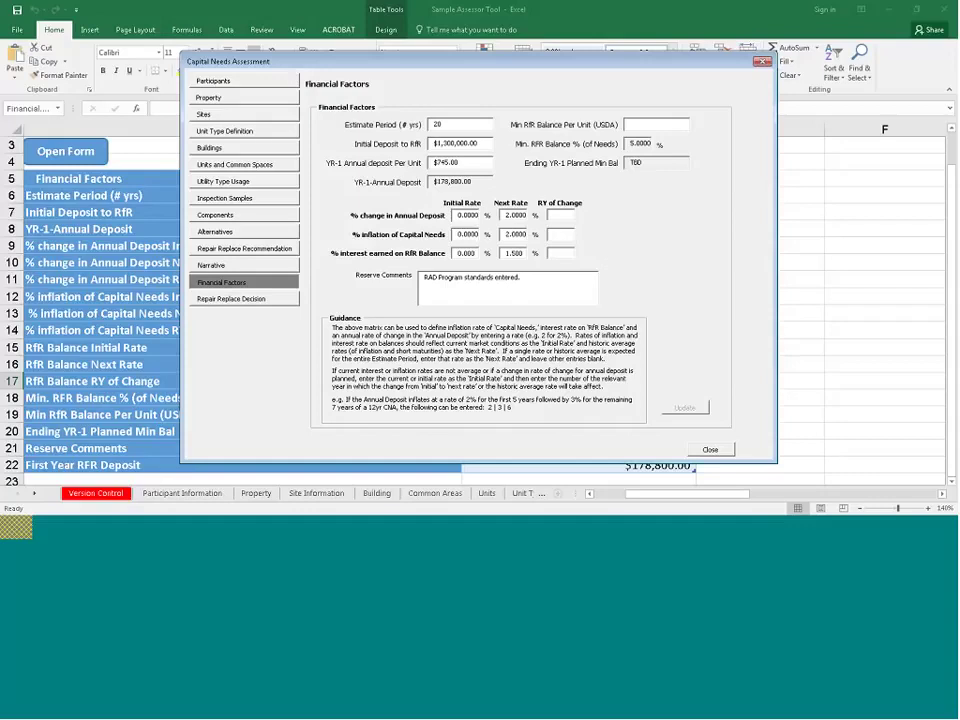
{"action": "left_click", "coordinate": [762, 62]}
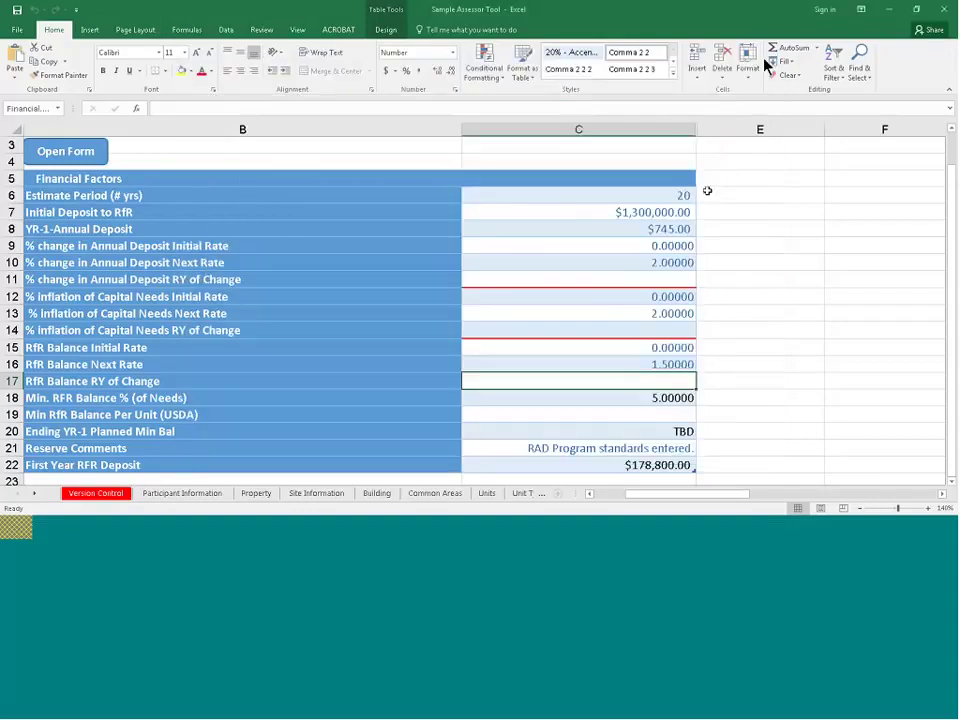
{"action": "left_click", "coordinate": [378, 494]}
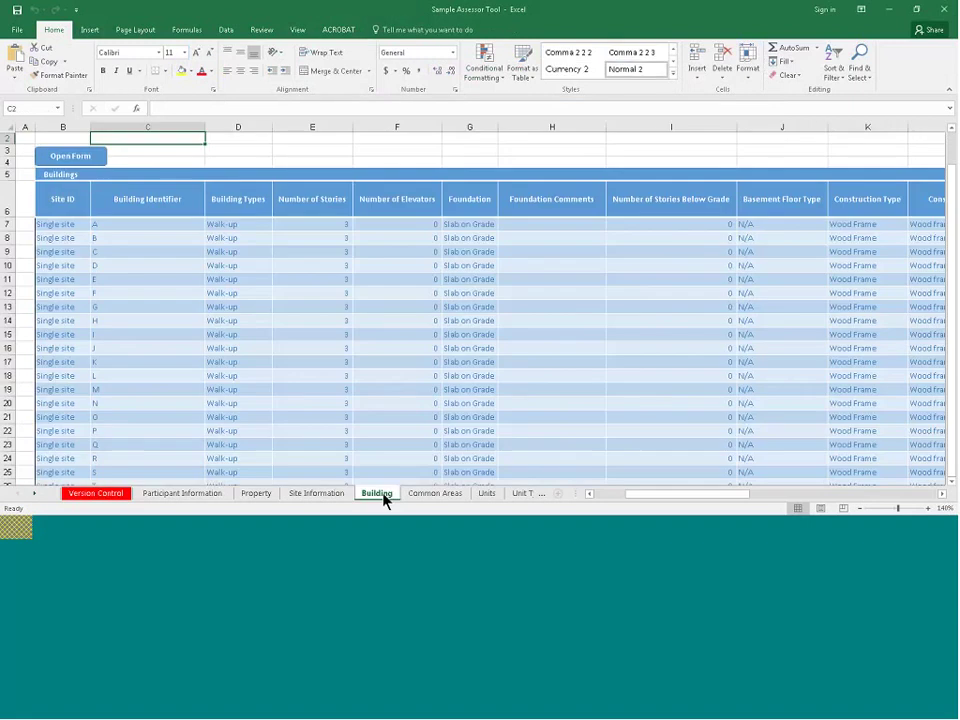
{"action": "left_click", "coordinate": [435, 494]}
{"action": "left_click", "coordinate": [487, 494]}
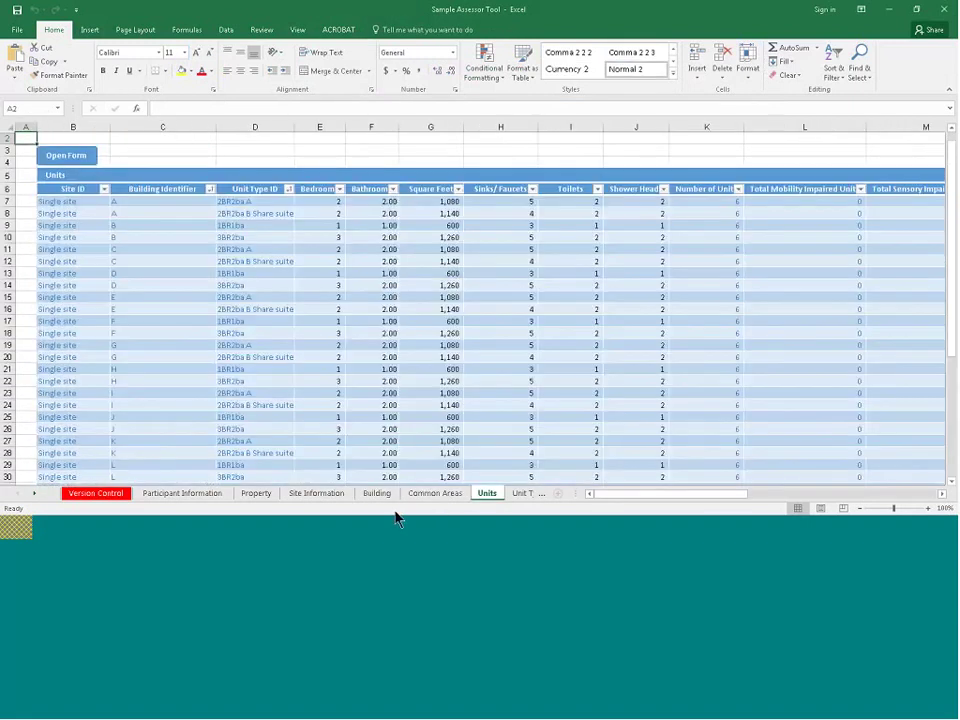
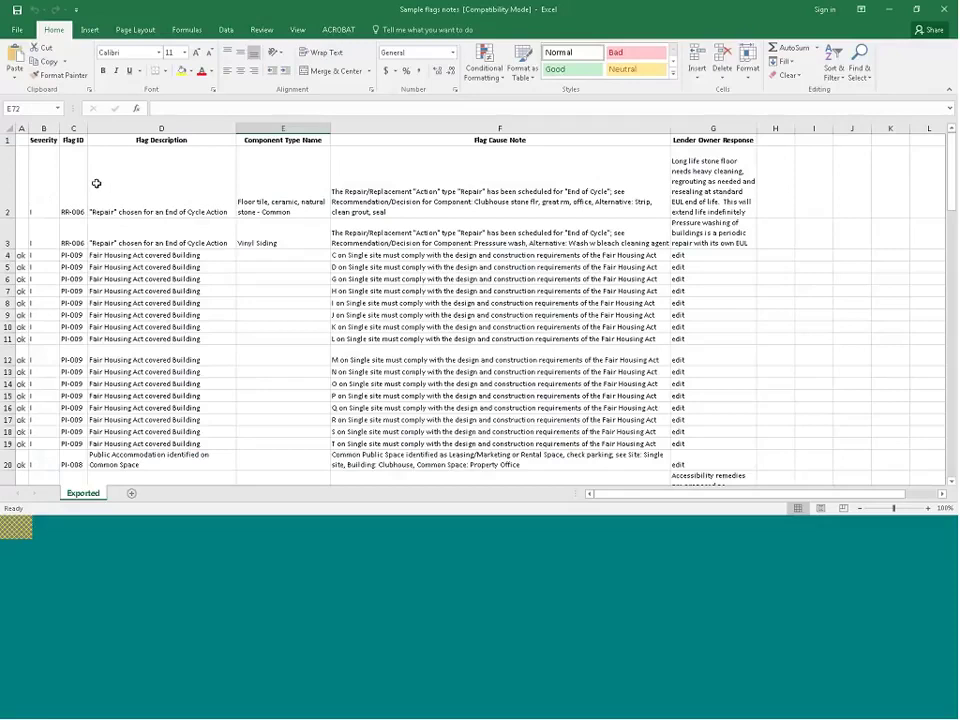
Select B2 and zoom the flag notes sheet in to 140%.
{"action": "left_click", "coordinate": [45, 185]}
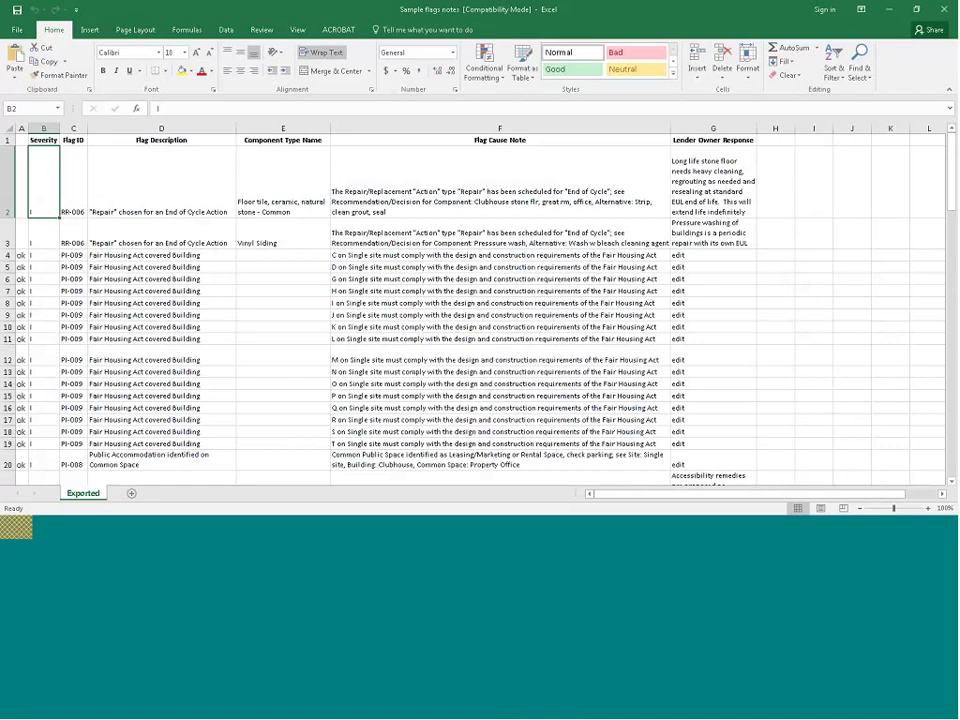
{"action": "left_click", "coordinate": [928, 509]}
{"action": "left_click", "coordinate": [928, 509]}
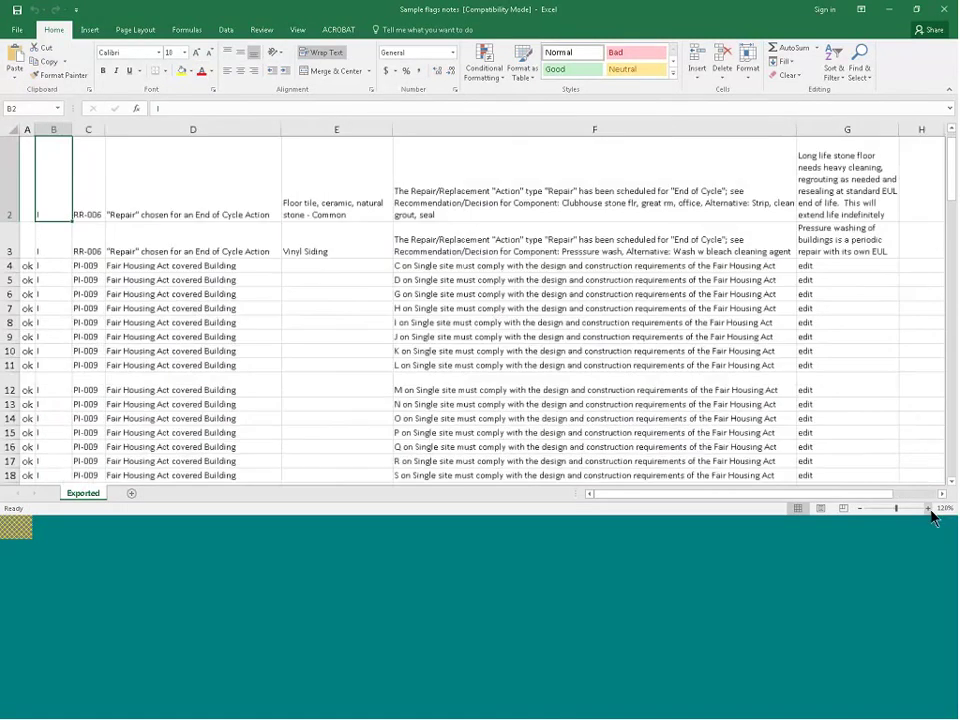
{"action": "left_click", "coordinate": [928, 509]}
{"action": "left_click", "coordinate": [928, 509]}
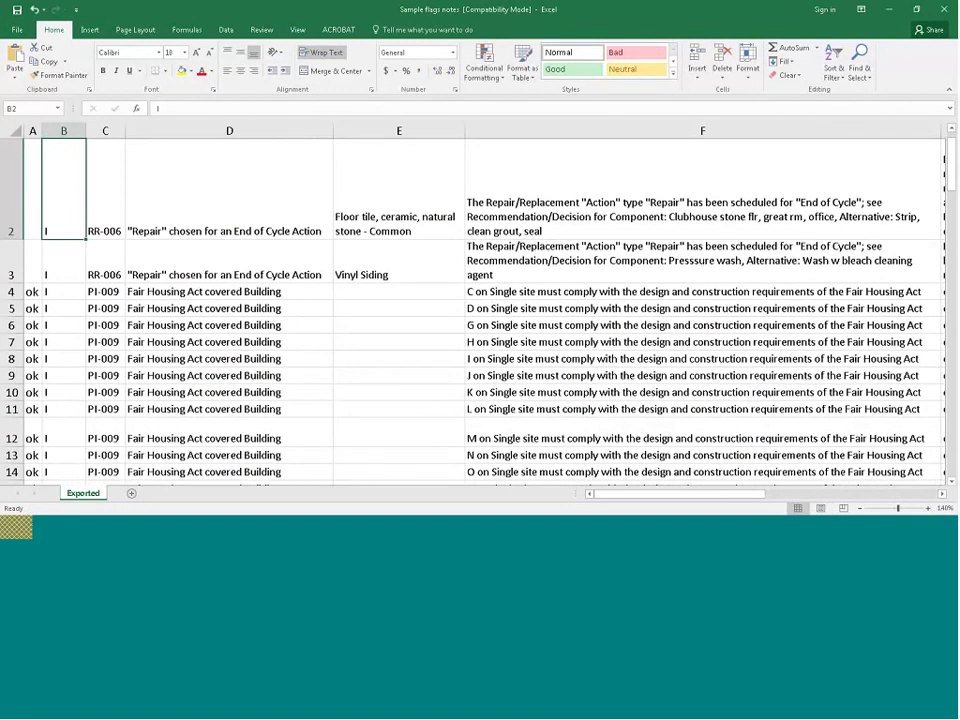
Select flag 21 in B21 and bring its Lender Owner Response in G21 into view.
{"action": "scroll", "coordinate": [463, 328], "scroll_direction": "up", "scroll_amount": 1}
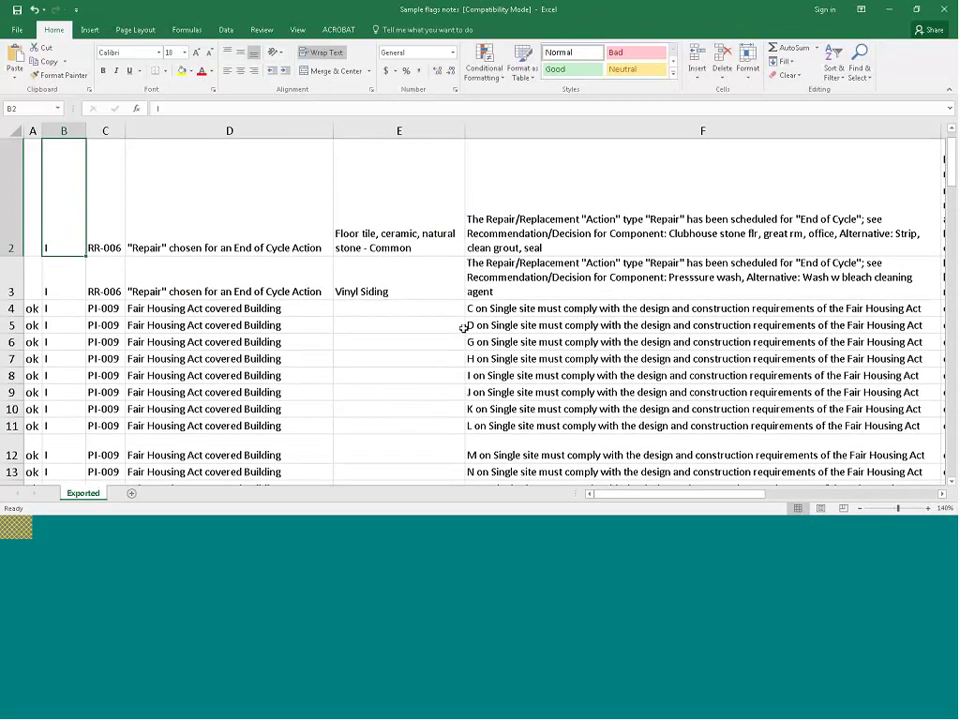
{"action": "scroll", "coordinate": [298, 203], "scroll_direction": "down", "scroll_amount": 6}
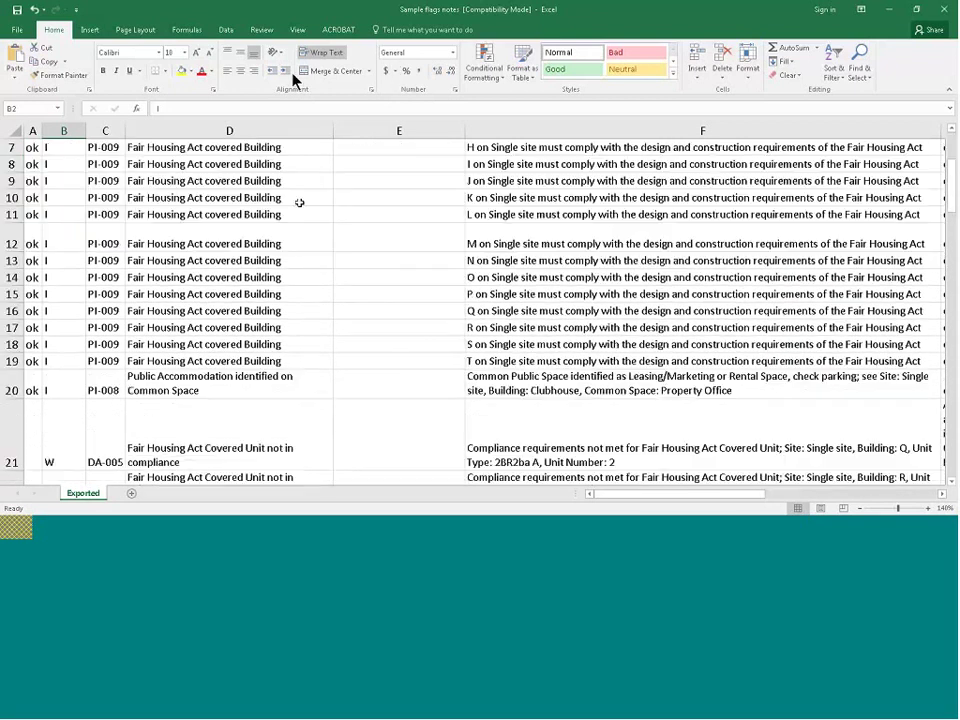
{"action": "left_click", "coordinate": [65, 228]}
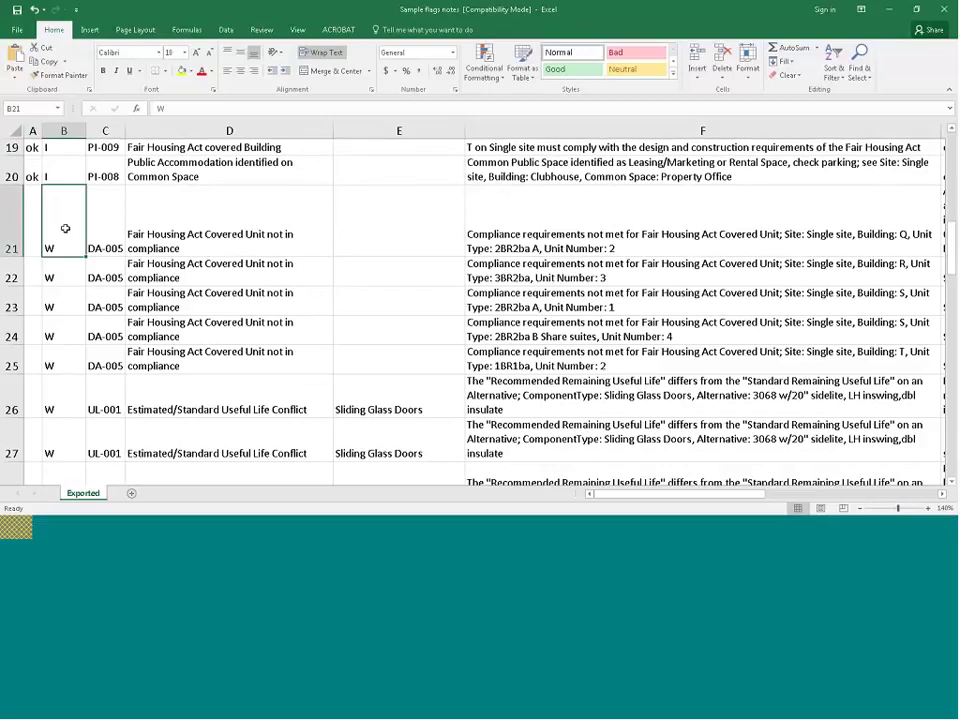
{"action": "scroll", "coordinate": [251, 279], "scroll_direction": "down", "scroll_amount": 1}
{"action": "scroll", "coordinate": [460, 299], "scroll_direction": "up", "scroll_amount": 1}
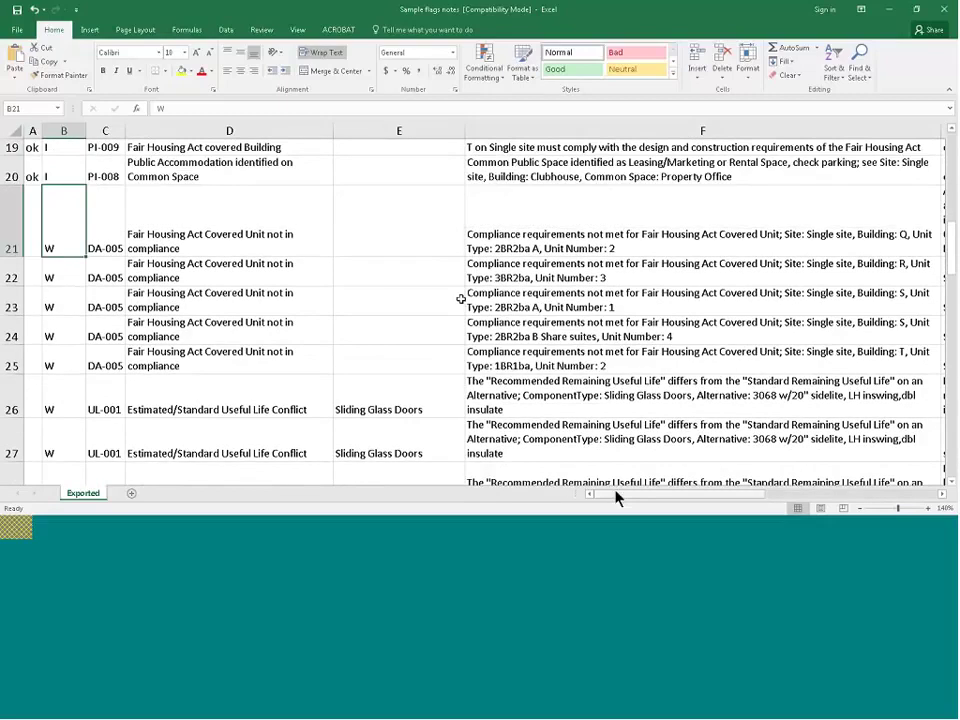
{"action": "left_click_drag", "start_coordinate": [617, 497], "coordinate": [816, 489]}
{"action": "left_click", "coordinate": [679, 214]}
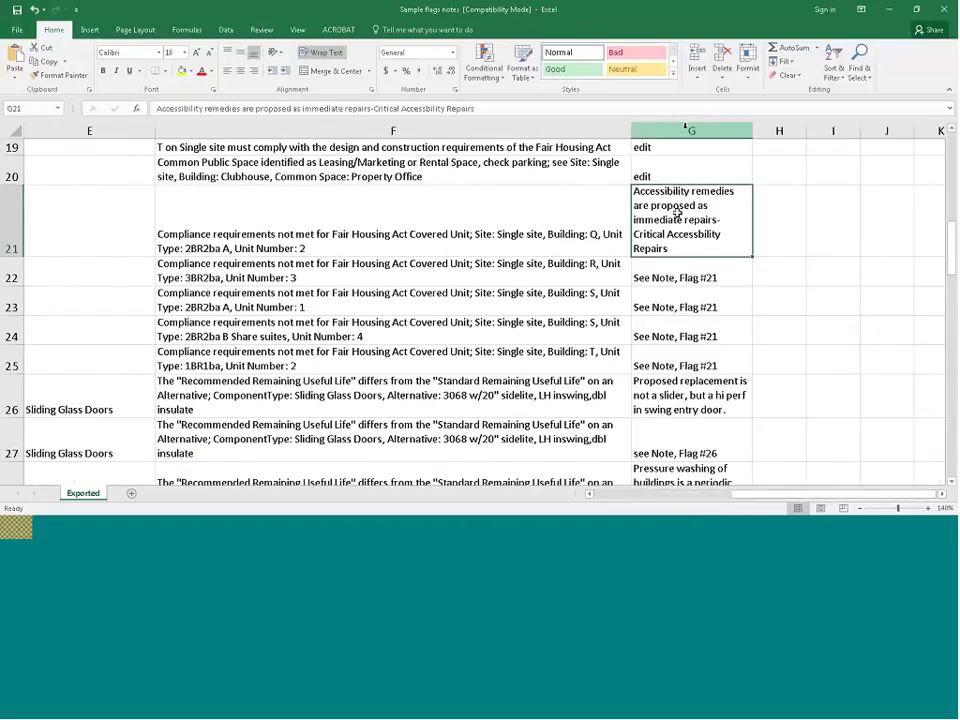
{"action": "left_click", "coordinate": [691, 131]}
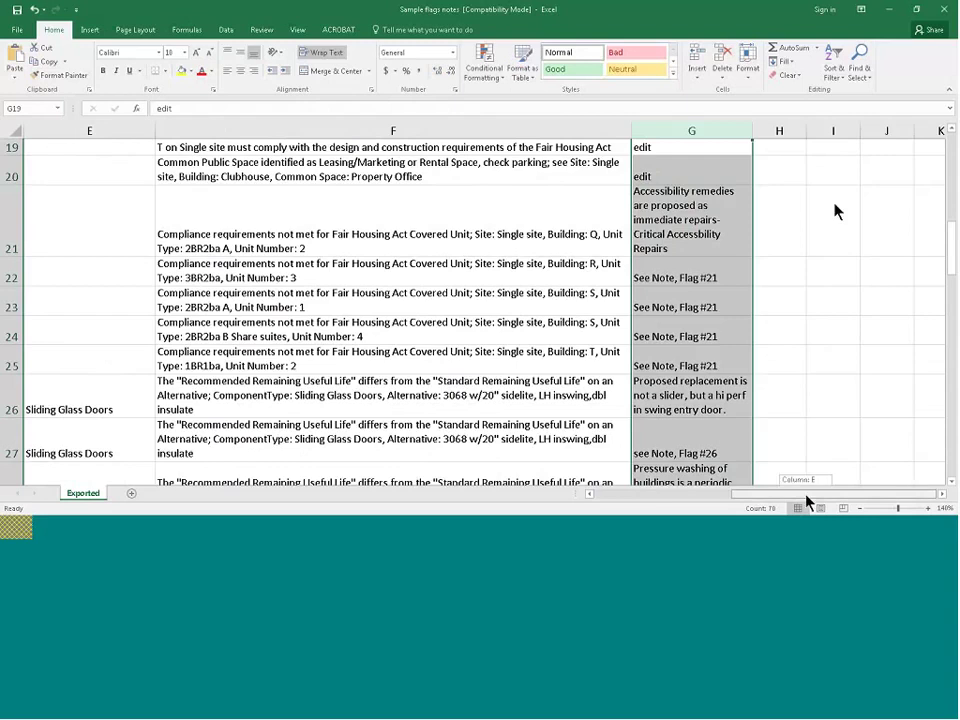
{"action": "left_click_drag", "start_coordinate": [806, 494], "coordinate": [660, 494]}
{"action": "scroll", "coordinate": [481, 302], "scroll_direction": "down", "scroll_amount": 4}
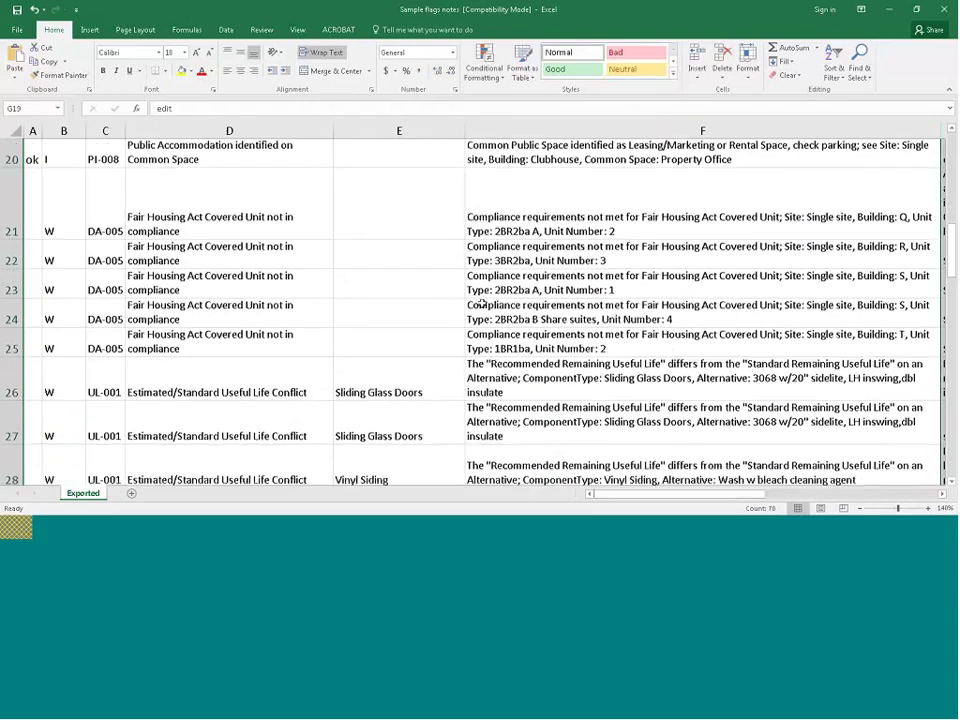
{"action": "scroll", "coordinate": [481, 302], "scroll_direction": "down", "scroll_amount": 9}
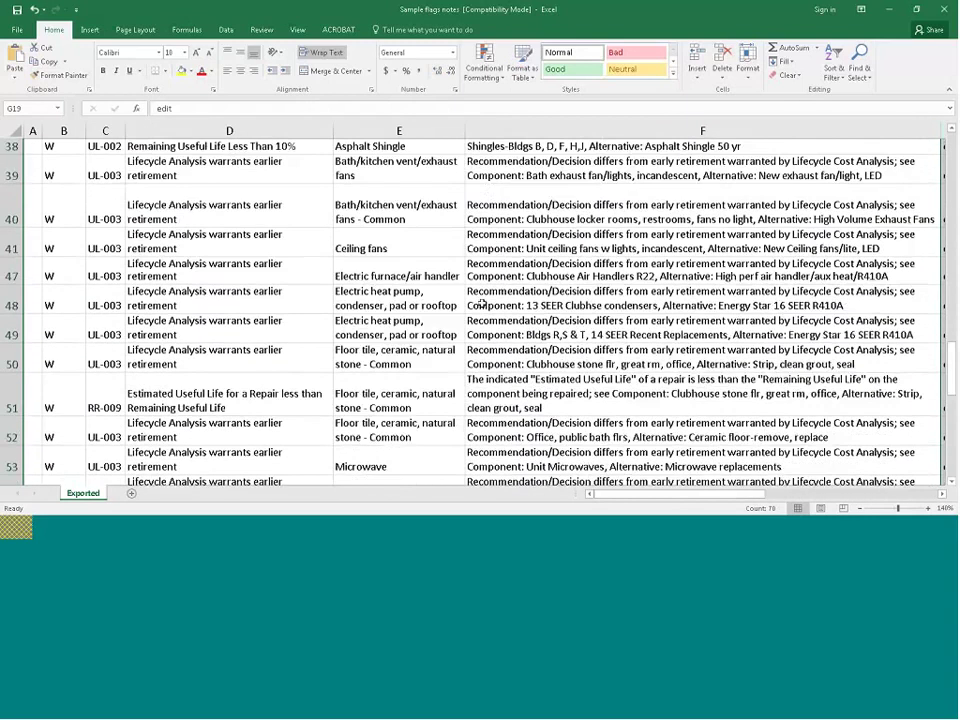
{"action": "scroll", "coordinate": [481, 302], "scroll_direction": "down", "scroll_amount": 2}
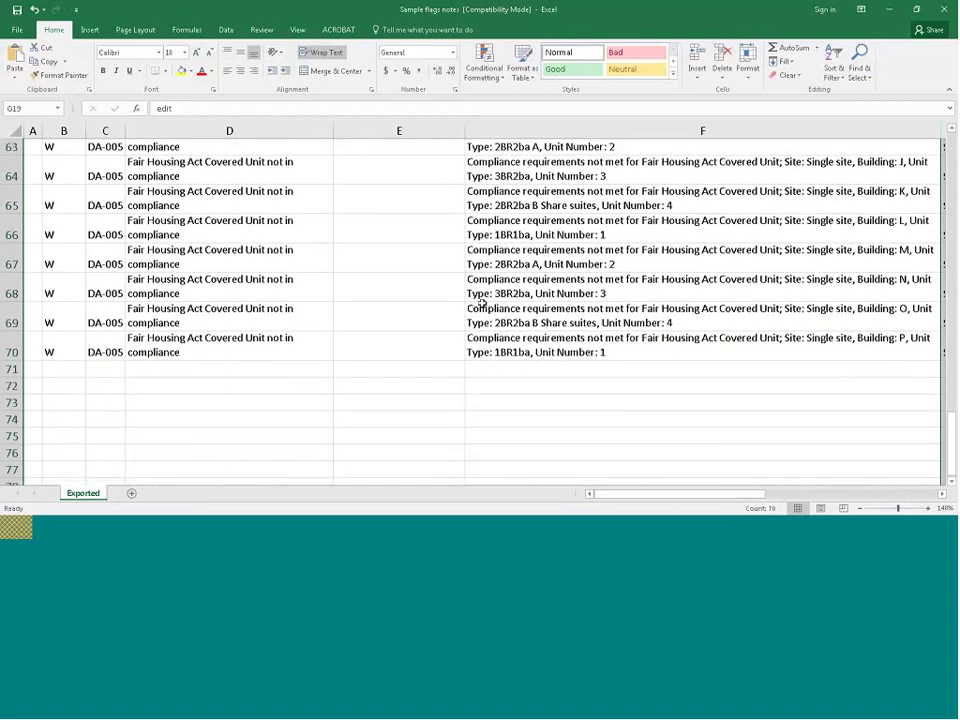
{"action": "scroll", "coordinate": [481, 302], "scroll_direction": "up", "scroll_amount": 20}
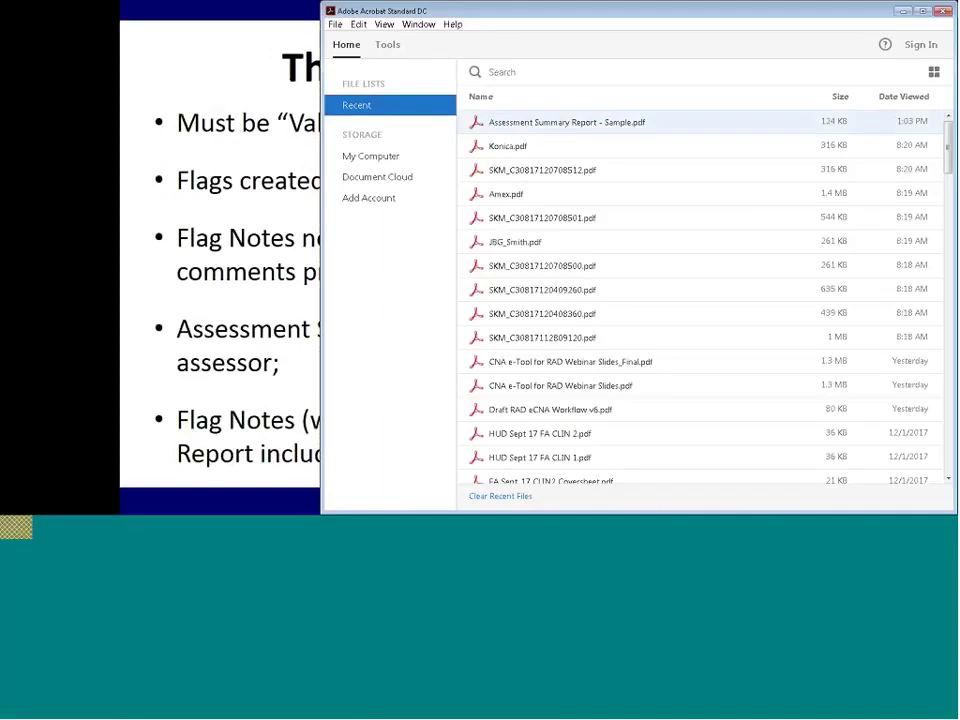
Open Assessment Summary Report - Sample.pdf from Recent, maximize Acrobat, and zoom to about 127%.
{"action": "left_click", "coordinate": [557, 125]}
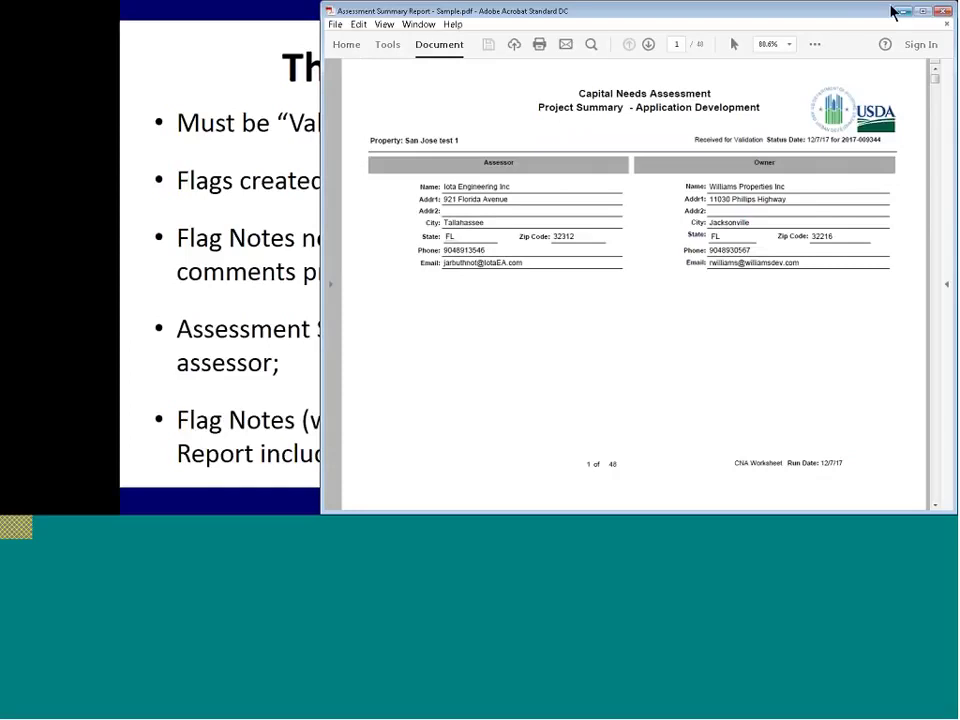
{"action": "left_click", "coordinate": [922, 11]}
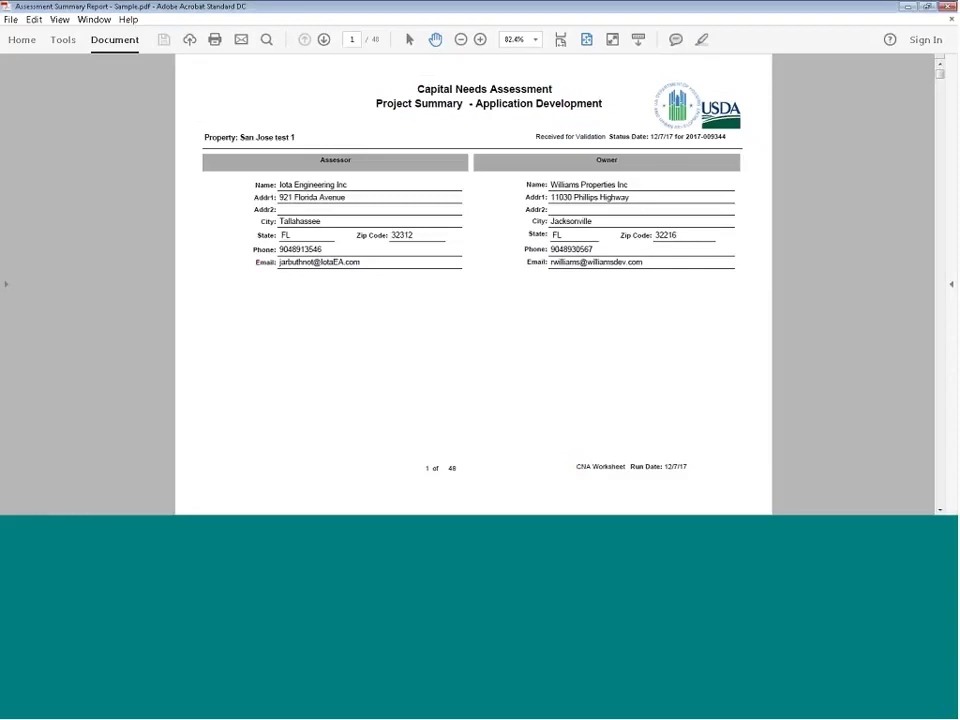
{"action": "left_click", "coordinate": [481, 39]}
{"action": "left_click", "coordinate": [481, 39]}
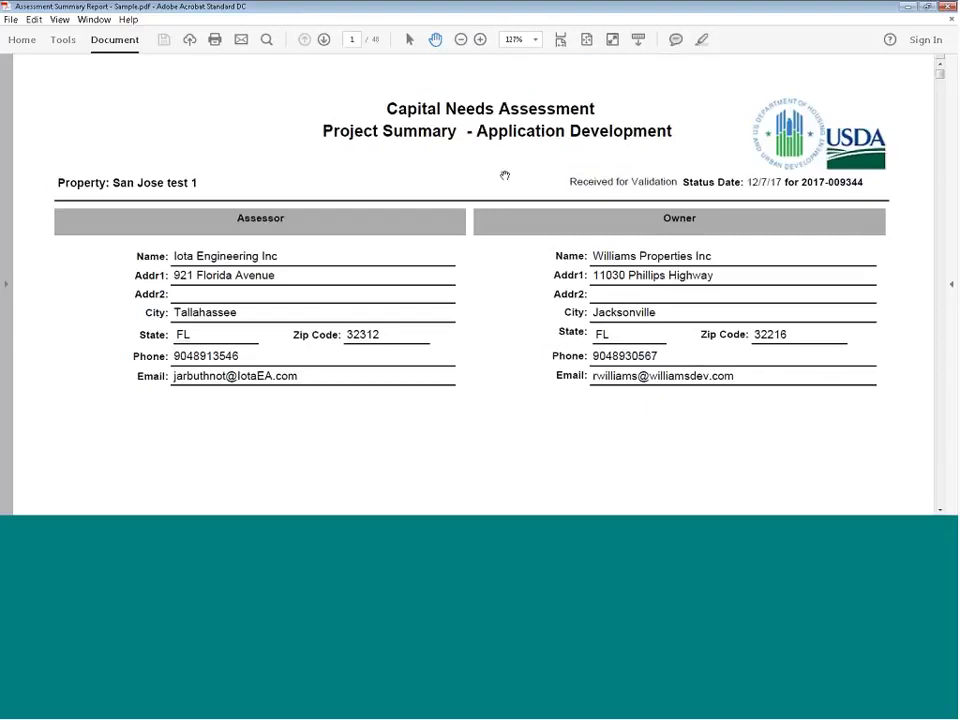
Read down through the report to page 16, then return to The Validation Engine slide.
{"action": "scroll", "coordinate": [505, 176], "scroll_direction": "down", "scroll_amount": 3}
{"action": "scroll", "coordinate": [505, 176], "scroll_direction": "down", "scroll_amount": 10}
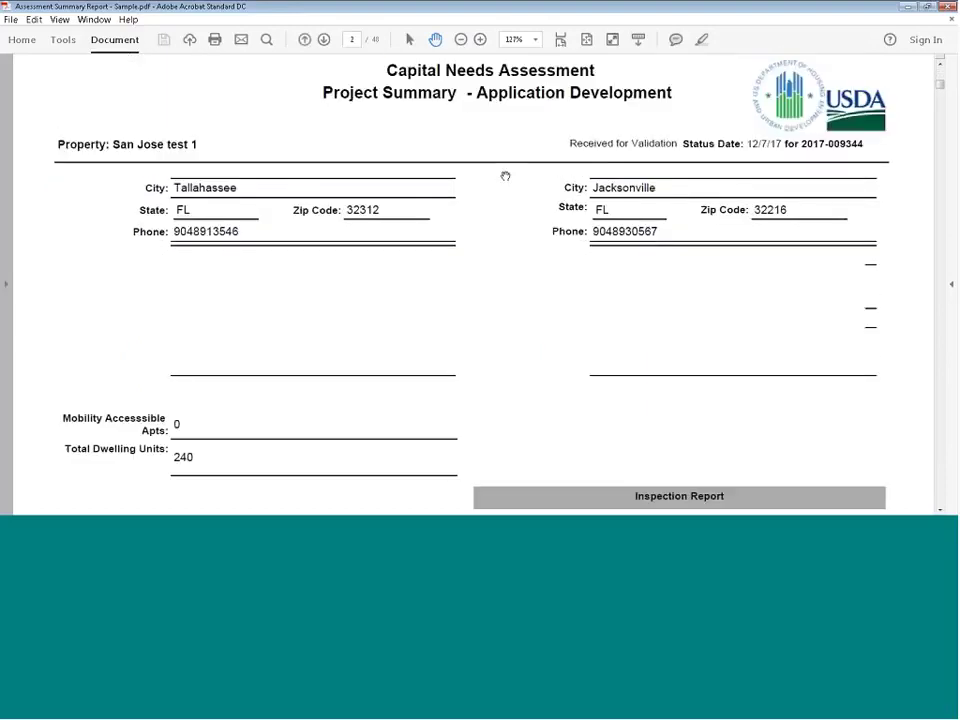
{"action": "scroll", "coordinate": [505, 177], "scroll_direction": "down", "scroll_amount": 15}
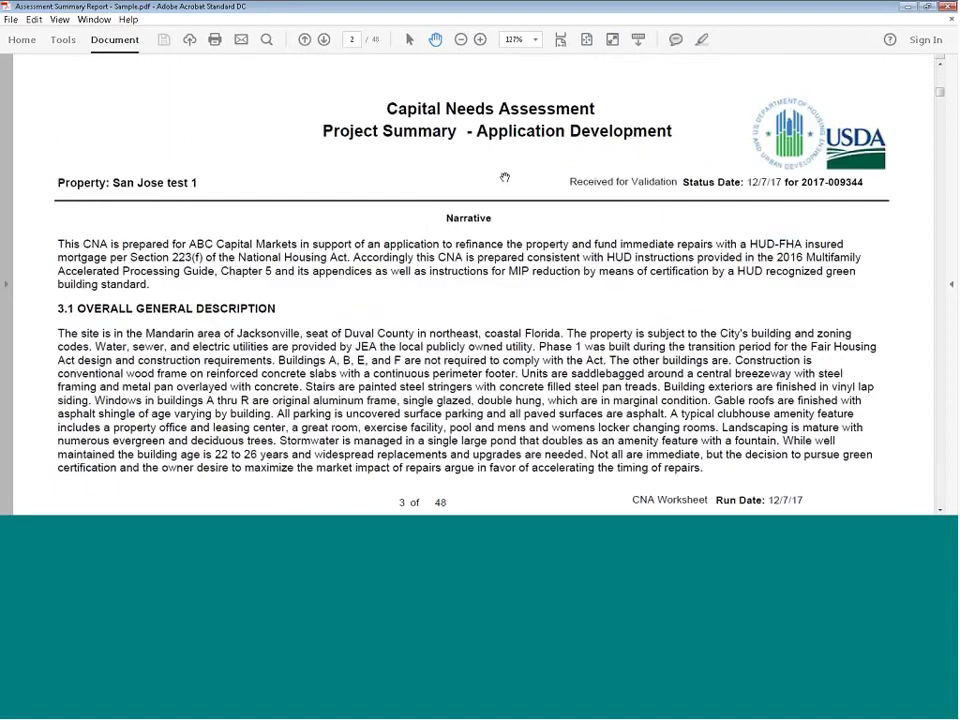
{"action": "scroll", "coordinate": [504, 180], "scroll_direction": "down", "scroll_amount": 20}
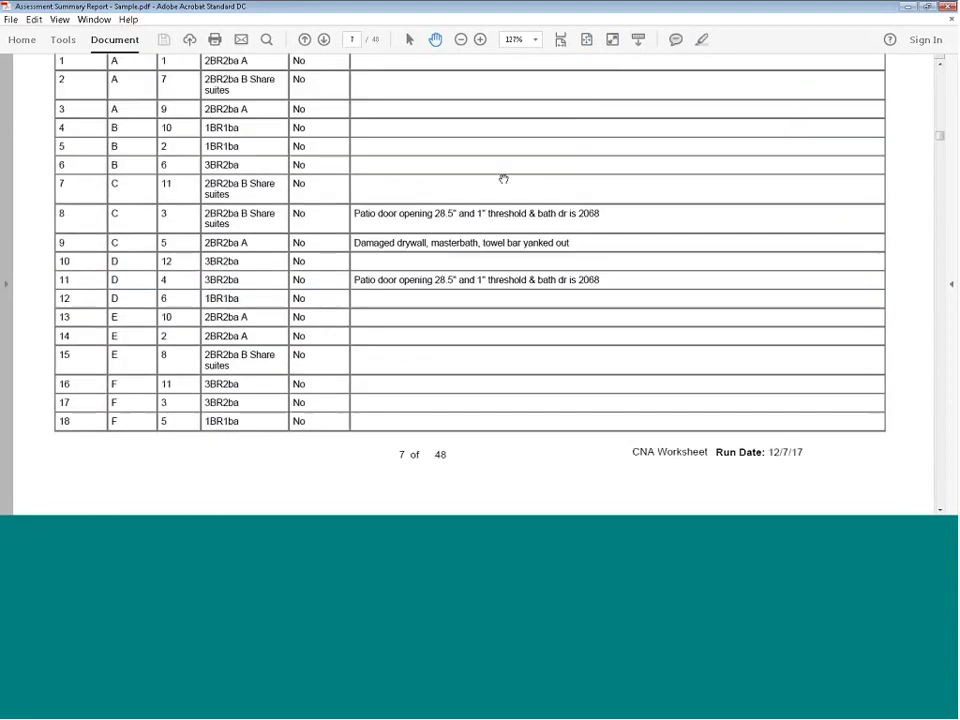
{"action": "scroll", "coordinate": [504, 179], "scroll_direction": "down", "scroll_amount": 8}
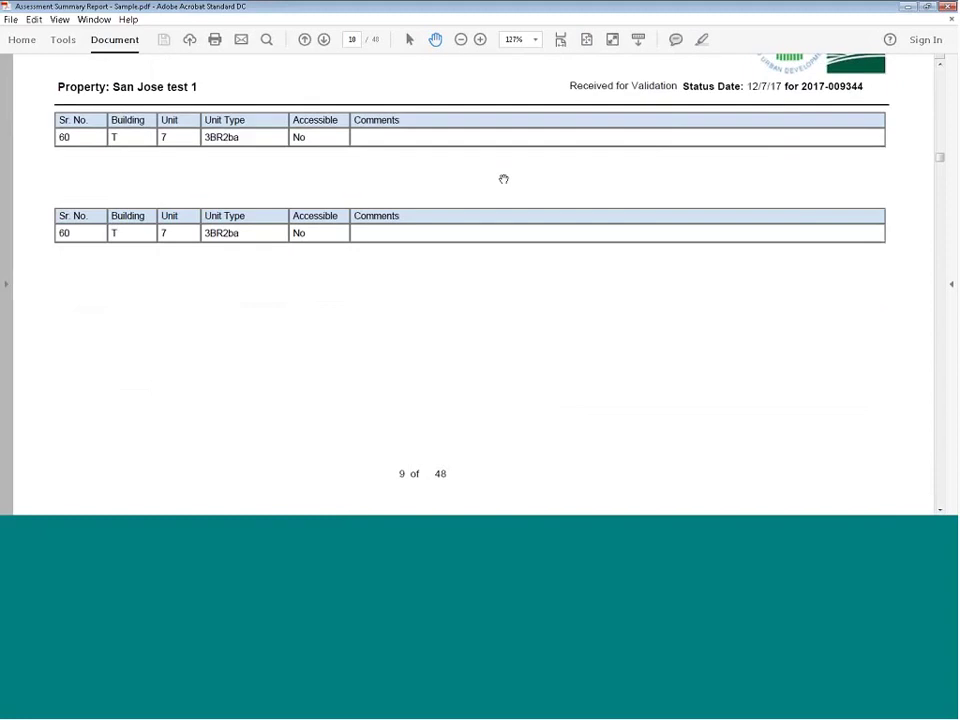
{"action": "scroll", "coordinate": [504, 179], "scroll_direction": "down", "scroll_amount": 20}
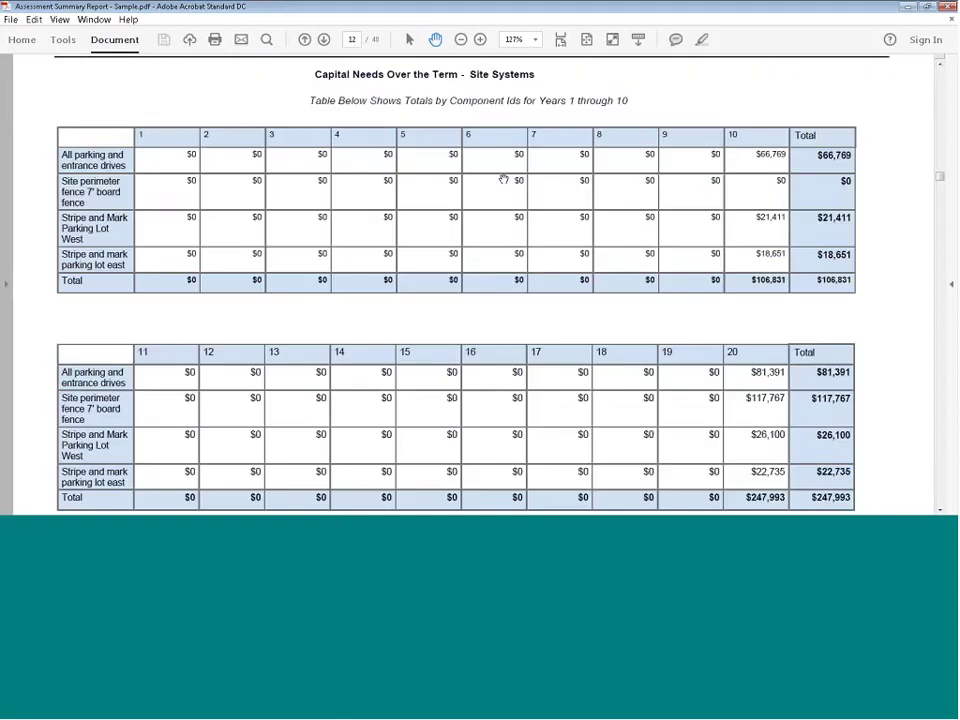
{"action": "scroll", "coordinate": [504, 180], "scroll_direction": "down", "scroll_amount": 8}
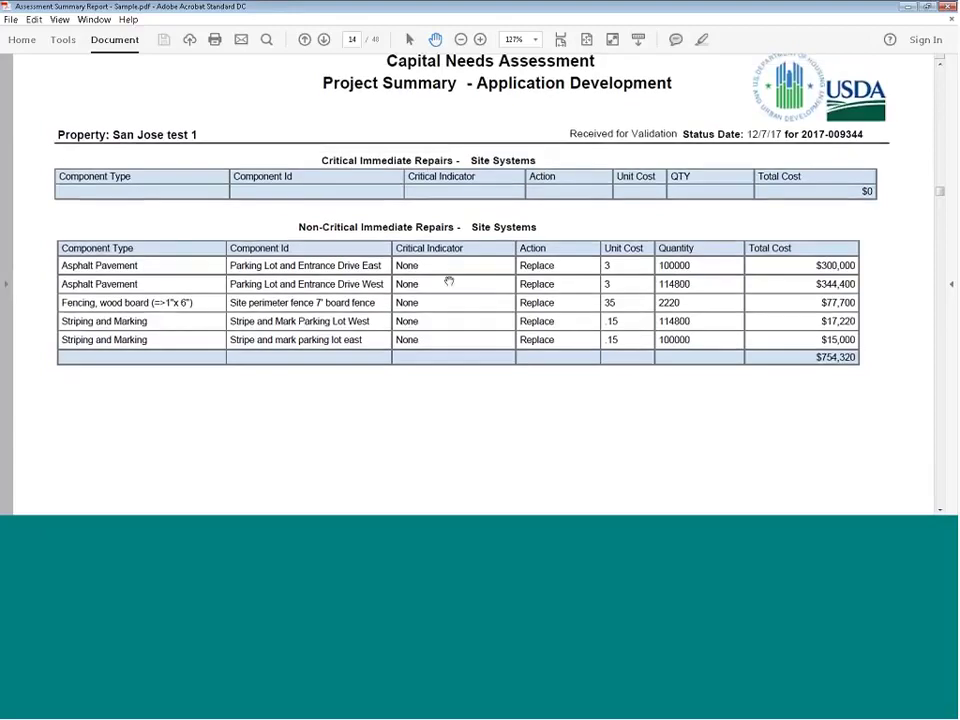
{"action": "scroll", "coordinate": [449, 281], "scroll_direction": "down", "scroll_amount": 5}
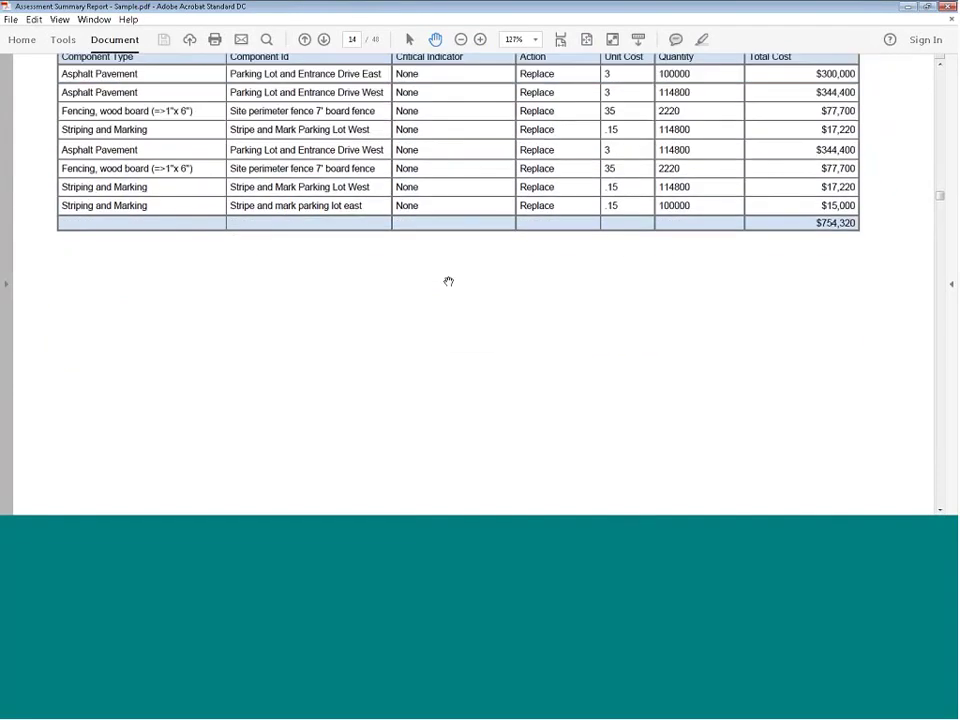
{"action": "scroll", "coordinate": [449, 281], "scroll_direction": "up", "scroll_amount": 10}
{"action": "scroll", "coordinate": [432, 272], "scroll_direction": "down", "scroll_amount": 2}
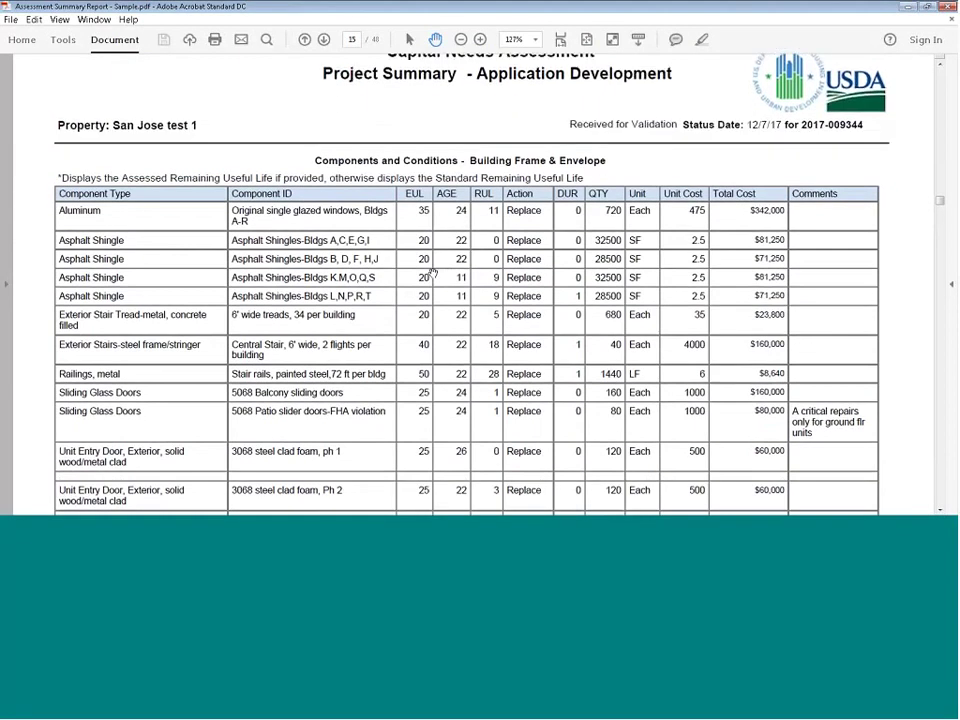
{"action": "scroll", "coordinate": [440, 264], "scroll_direction": "down", "scroll_amount": 1}
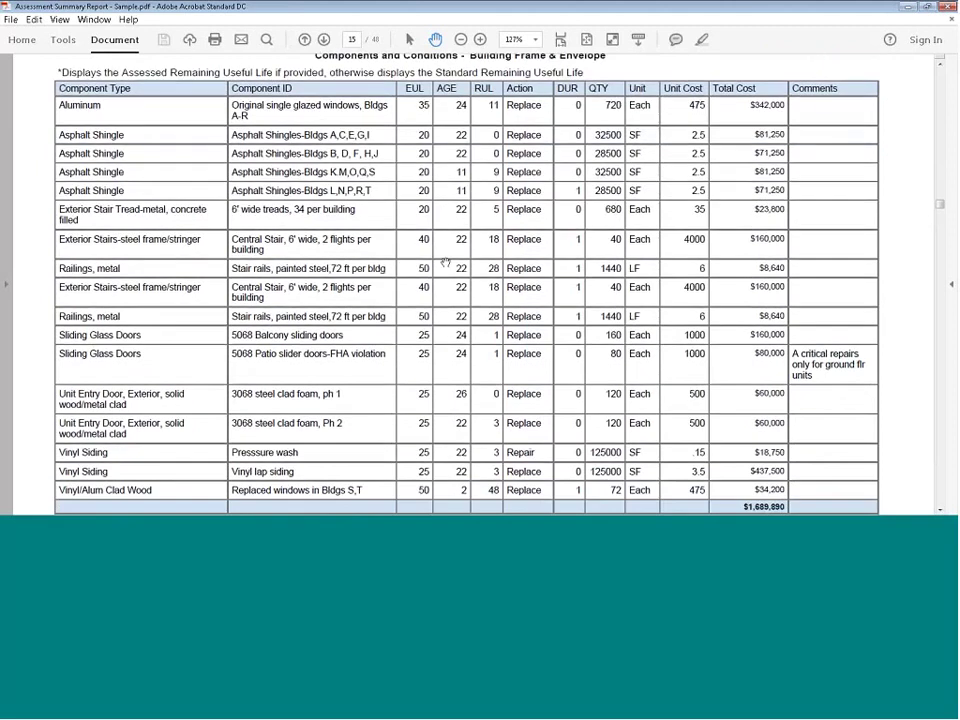
{"action": "scroll", "coordinate": [445, 262], "scroll_direction": "down", "scroll_amount": 3}
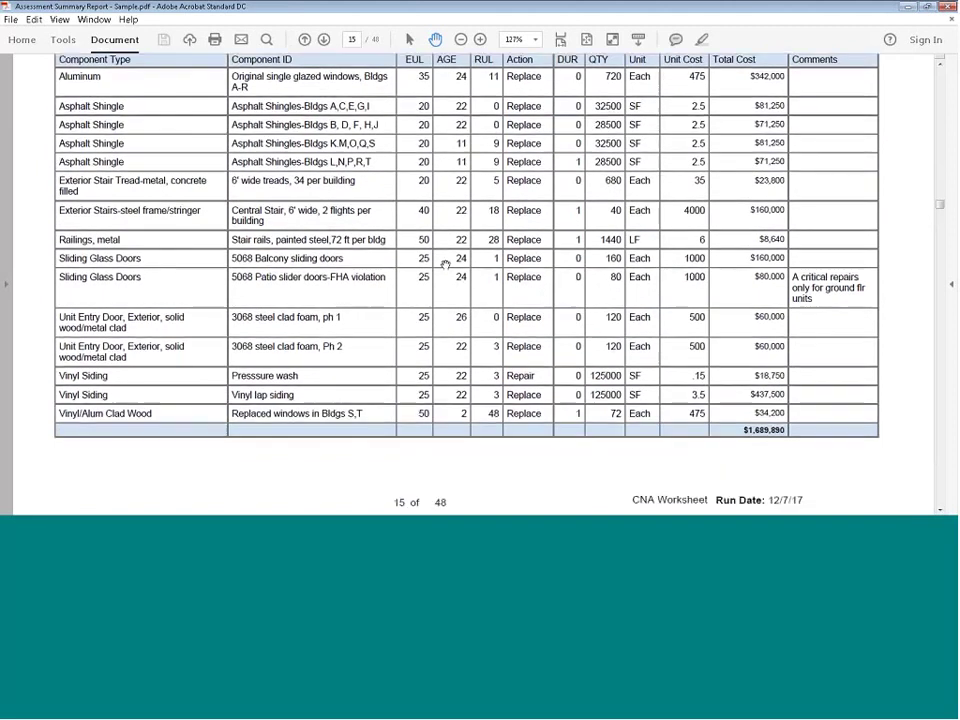
{"action": "scroll", "coordinate": [446, 264], "scroll_direction": "down", "scroll_amount": 4}
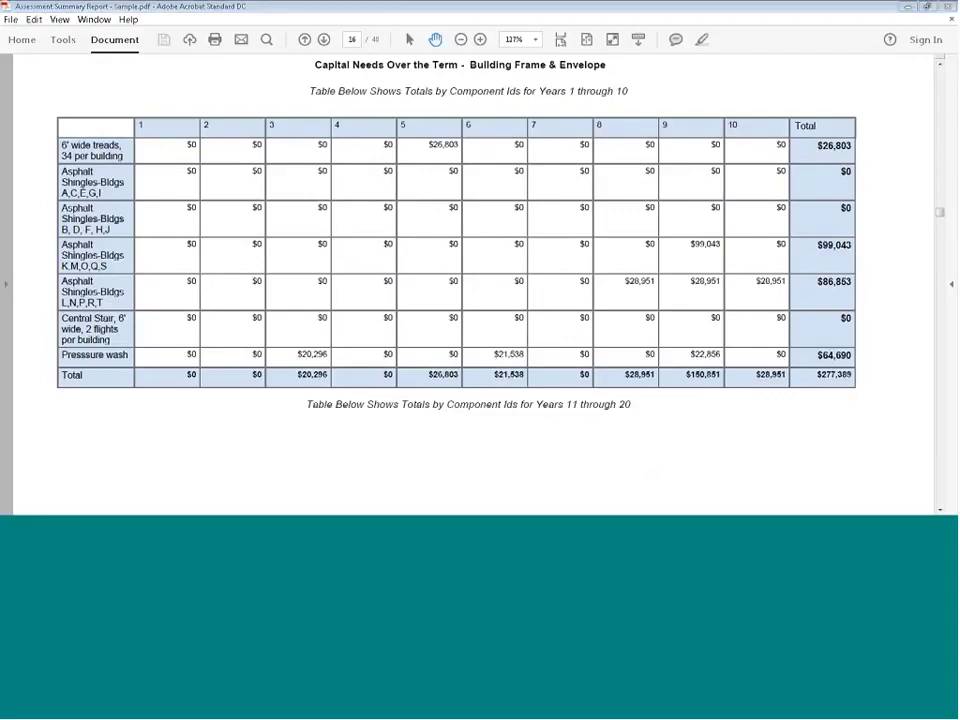
{"action": "key", "text": "alt+Tab"}
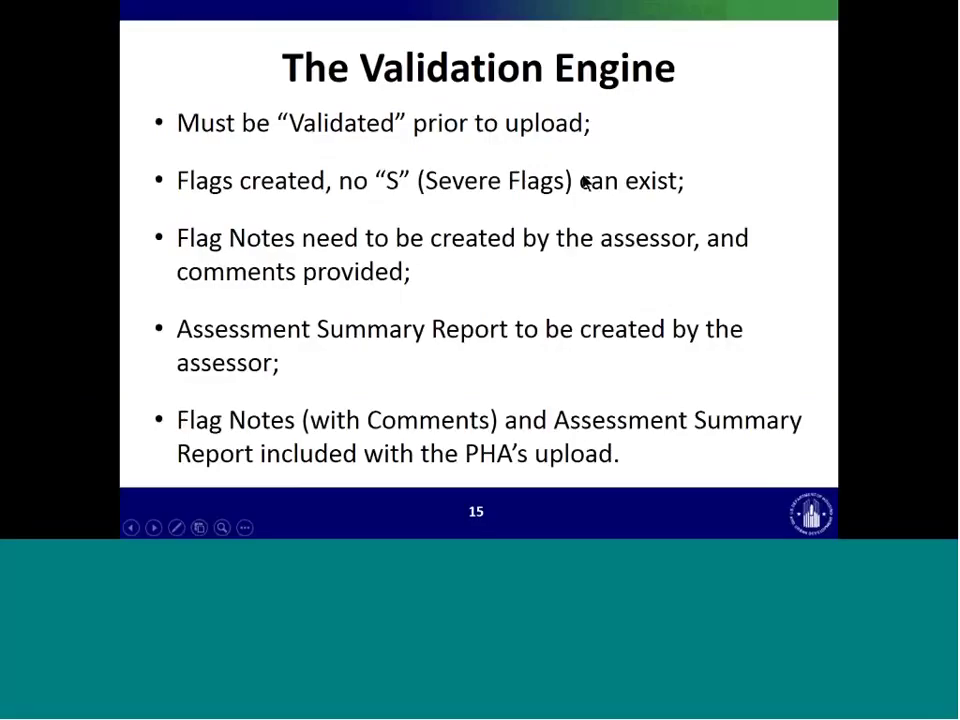
Advance to the 'Uploading the CNA' slide and open the RAD Resource Desk login page.
{"action": "key", "text": "Right"}
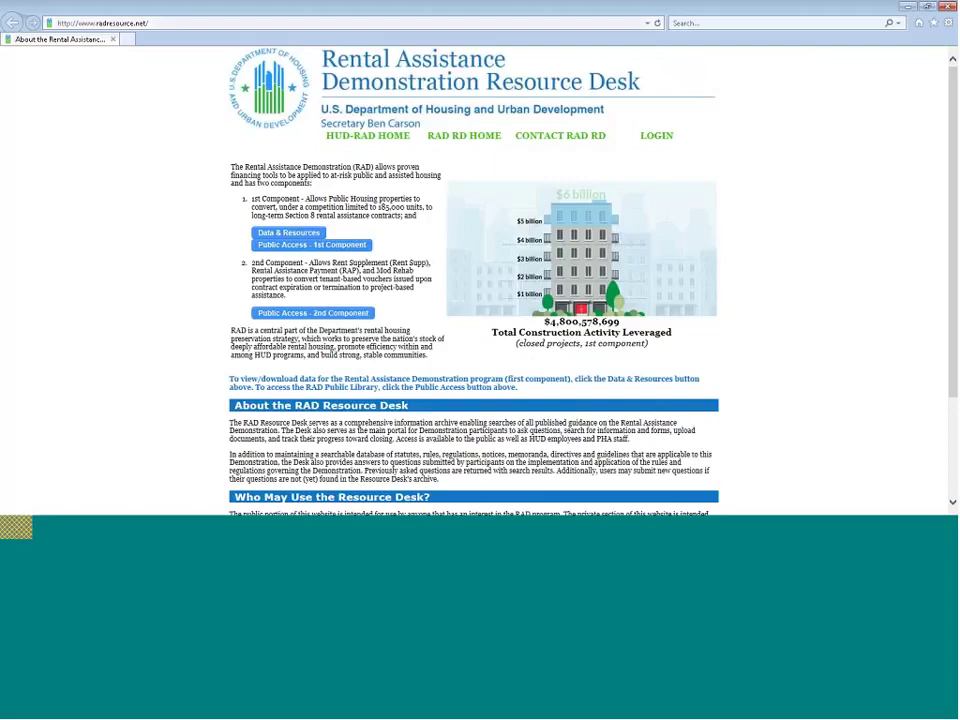
{"action": "left_click", "coordinate": [658, 136]}
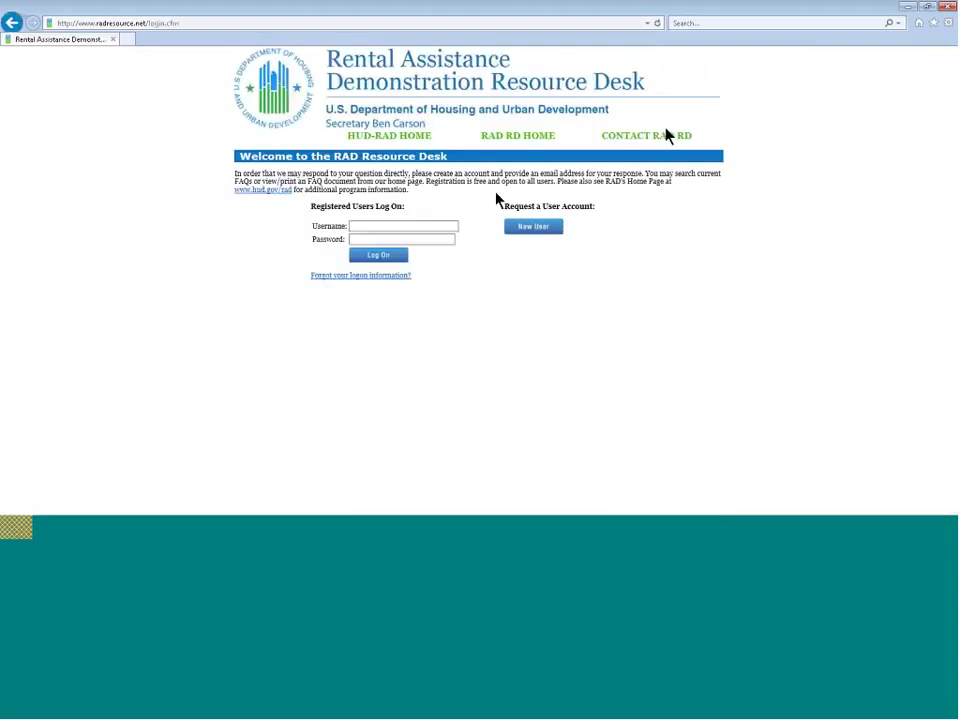